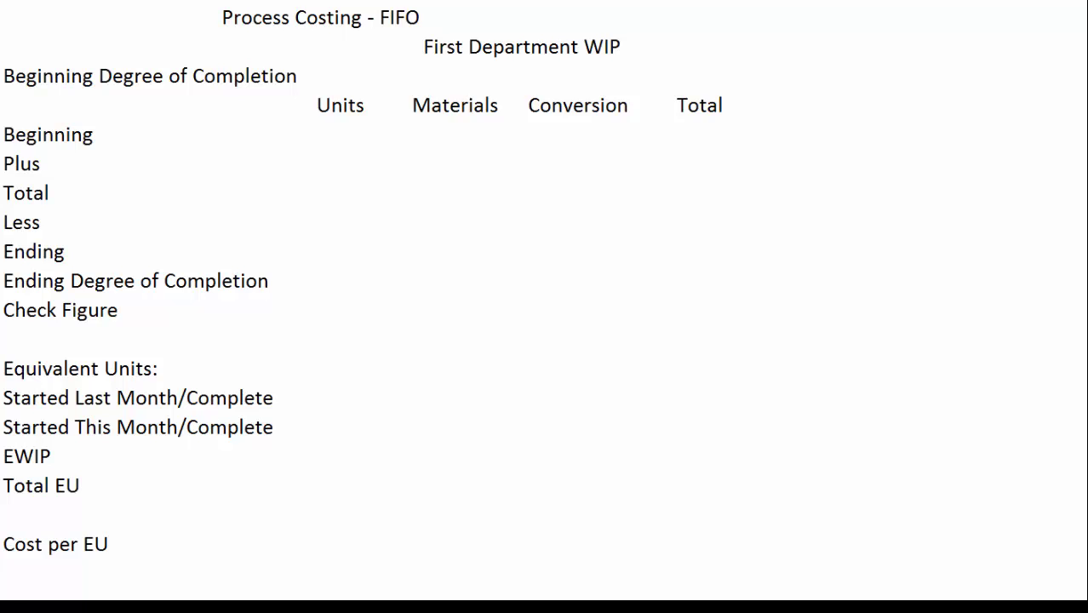
Enter the beginning degree of completion as 20% for materials and 80% for conversion.
{"action": "left_click", "coordinate": [339, 133]}
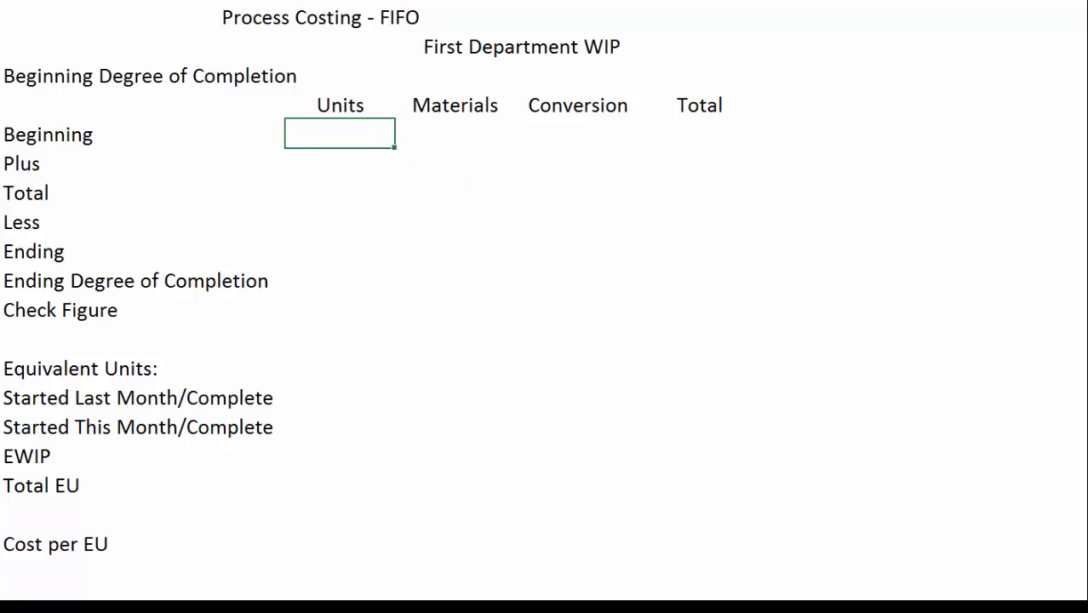
{"action": "left_click", "coordinate": [339, 75]}
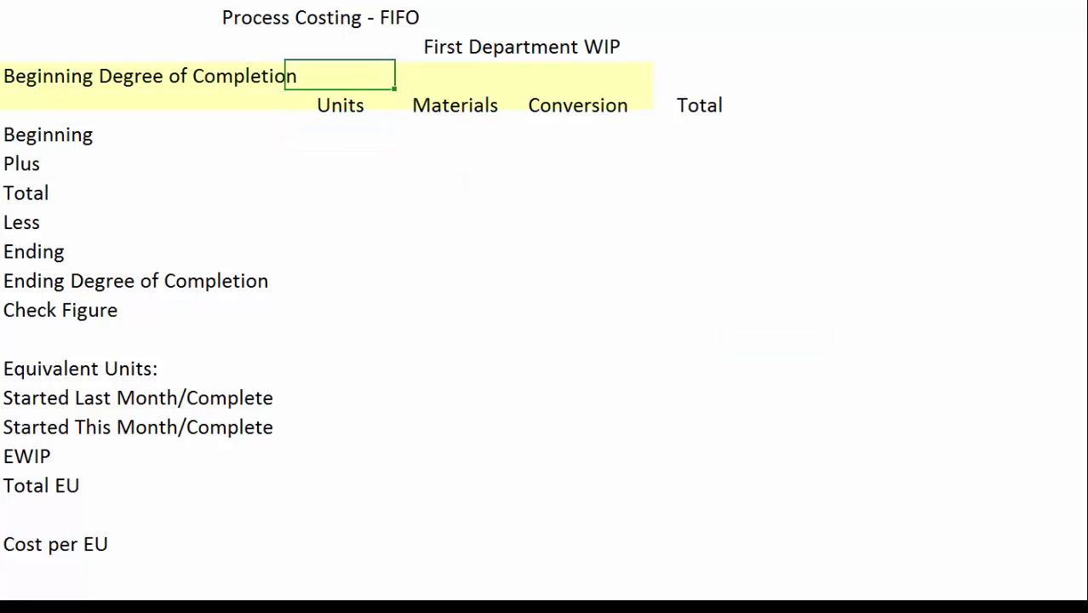
{"action": "left_click", "coordinate": [454, 75]}
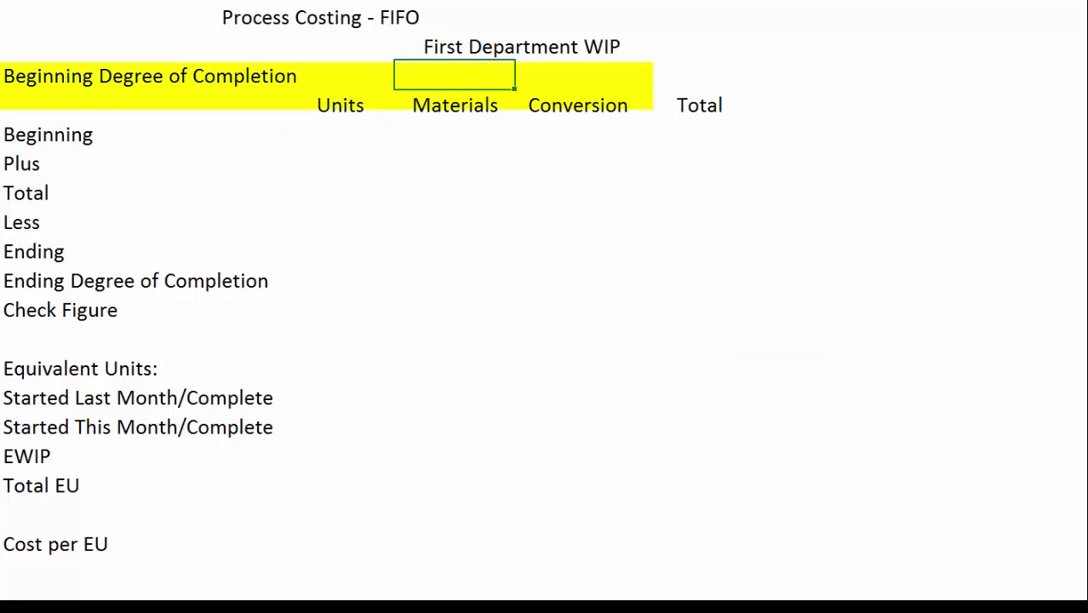
{"action": "type", "text": "20"}
{"action": "key", "text": "Tab"}
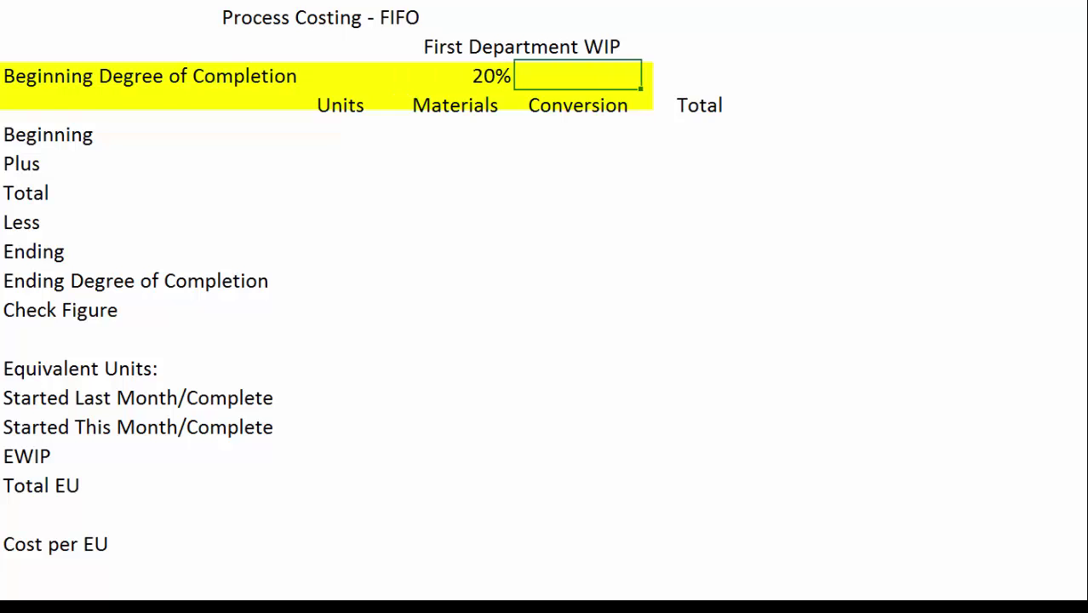
{"action": "type", "text": "80"}
{"action": "key", "text": "Down"}
Fill in the Beginning row with 80,000 units, $16,500 of materials and $64,000 of conversion costs.
{"action": "key", "text": "Down"}
{"action": "key", "text": "Left"}
{"action": "key", "text": "Left"}
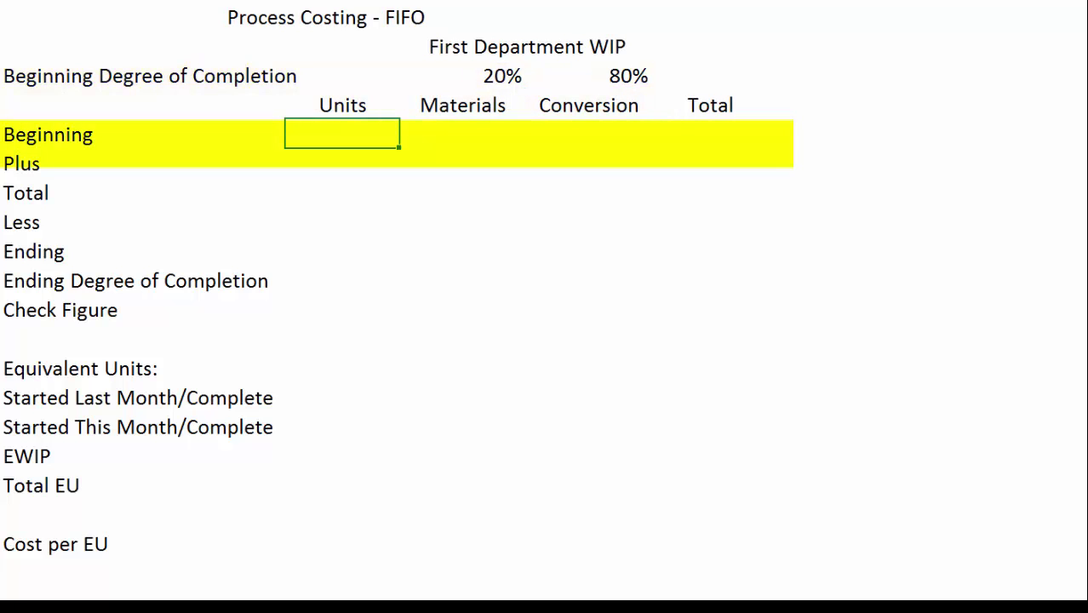
{"action": "type", "text": "80000"}
{"action": "key", "text": "Tab"}
{"action": "type", "text": "16500"}
{"action": "key", "text": "Tab"}
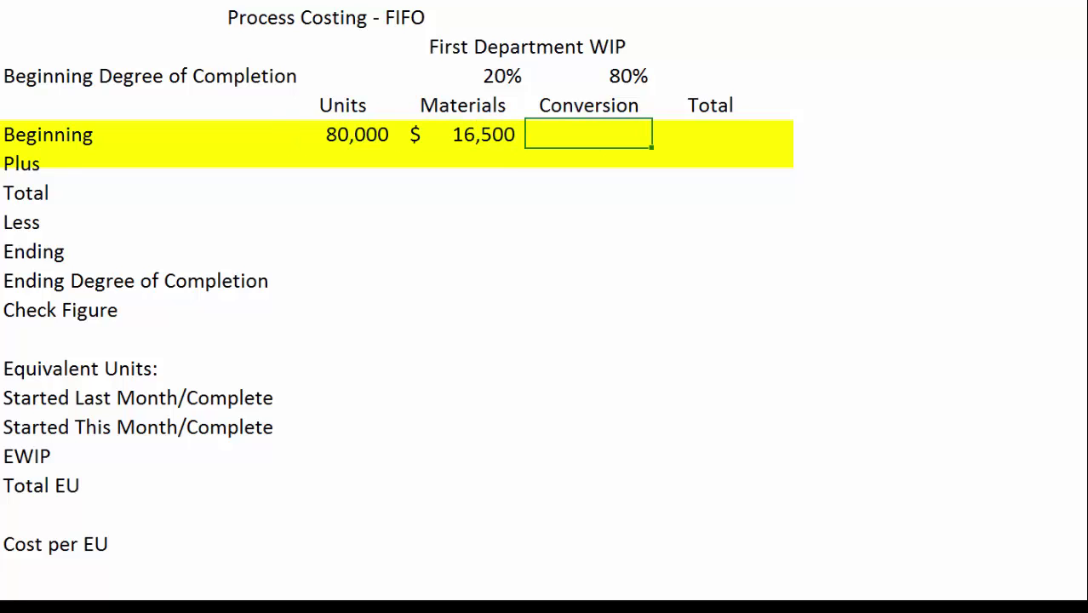
{"action": "type", "text": "64000"}
{"action": "key", "text": "Tab"}
Calculate the Beginning row's total cost with a formula adding its materials and conversion costs.
{"action": "type", "text": "+"}
{"action": "key", "text": "Left"}
{"action": "key", "text": "Left"}
{"action": "type", "text": "+"}
{"action": "key", "text": "Left"}
{"action": "key", "text": "Return"}
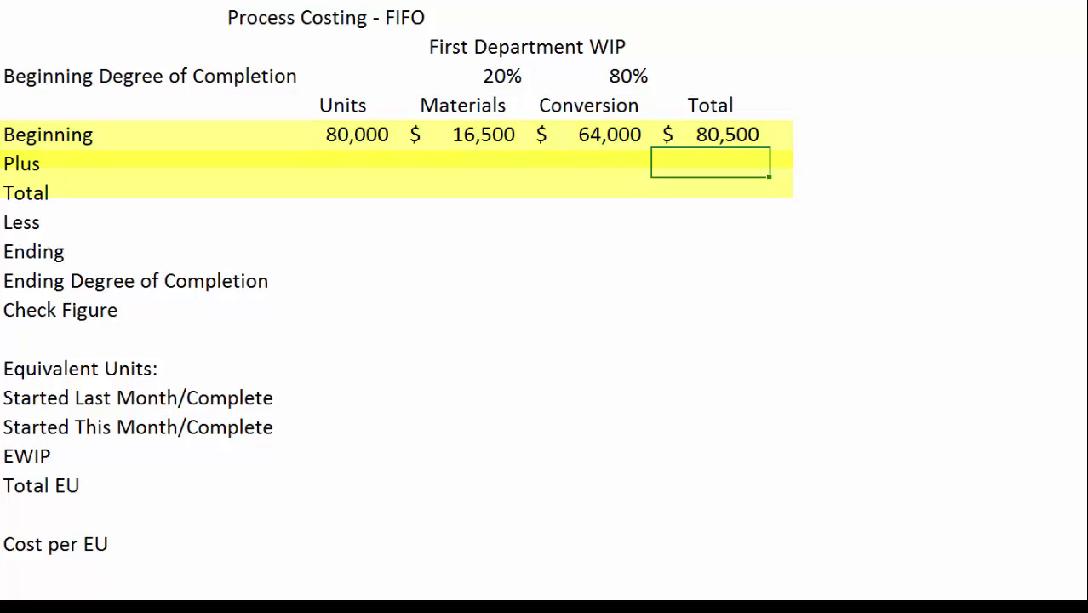
Fill in the Plus row with 650,000 units, $642,000 materials and $950,000 conversion, and total its costs with +C6+D6.
{"action": "left_click", "coordinate": [341, 163]}
{"action": "type", "text": "650000"}
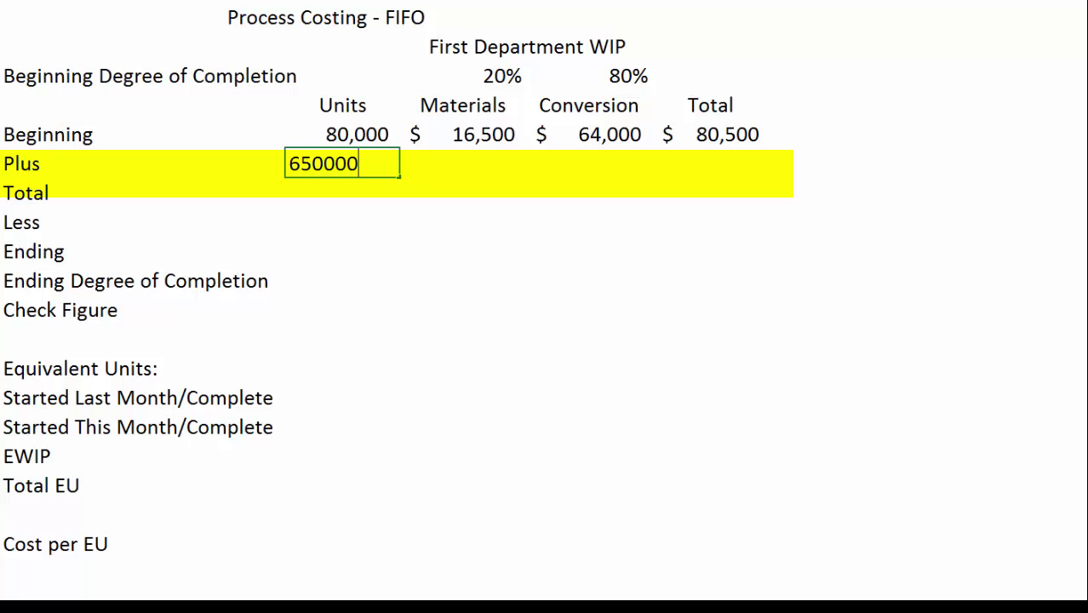
{"action": "key", "text": "Tab"}
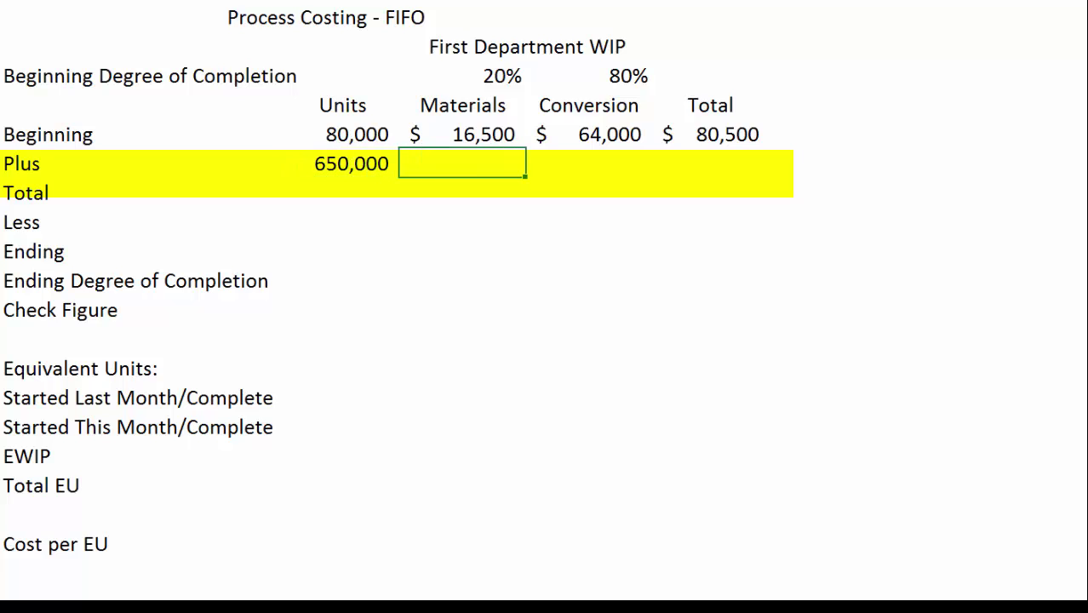
{"action": "type", "text": "3"}
{"action": "key", "text": "BackSpace"}
{"action": "type", "text": "642,000"}
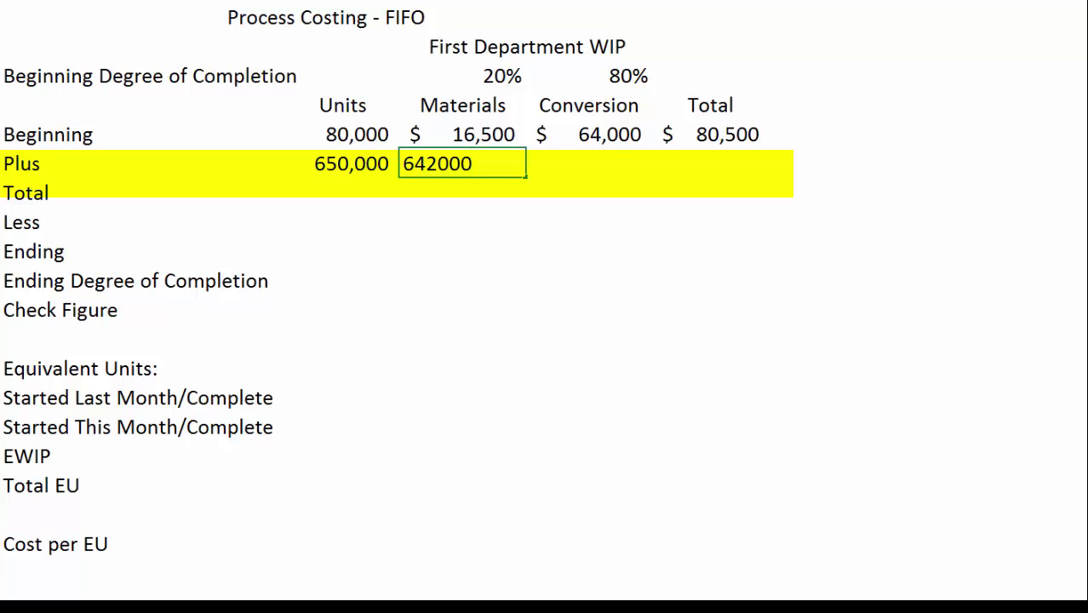
{"action": "key", "text": "Tab"}
{"action": "type", "text": "950000"}
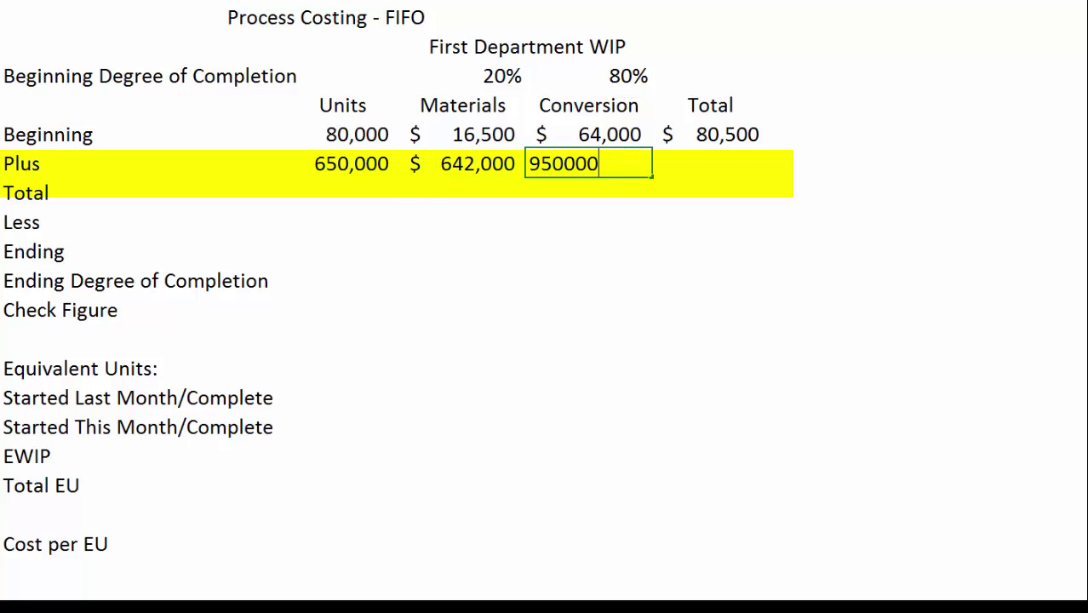
{"action": "key", "text": "Tab"}
{"action": "type", "text": "+C6+D6"}
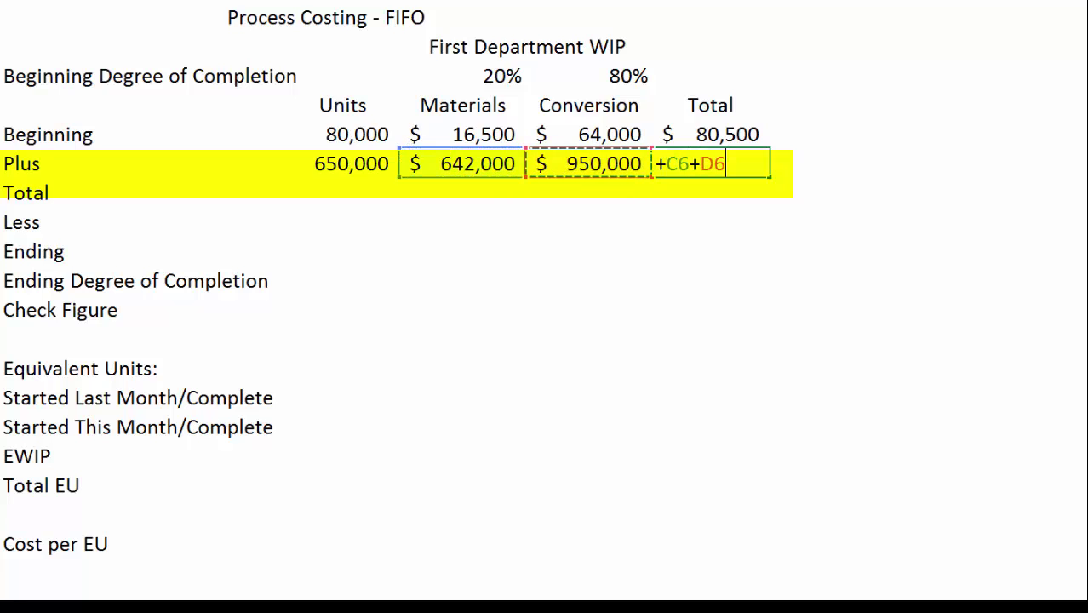
{"action": "key", "text": "Return"}
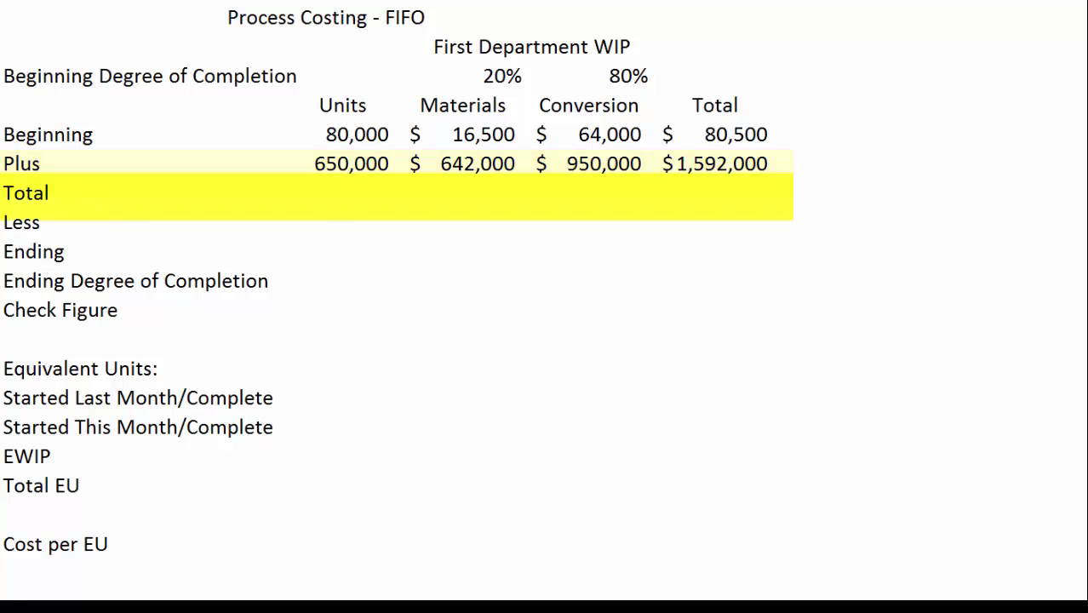
Calculate the units in the Total row with the formula +B5+B6.
{"action": "left_click", "coordinate": [342, 192]}
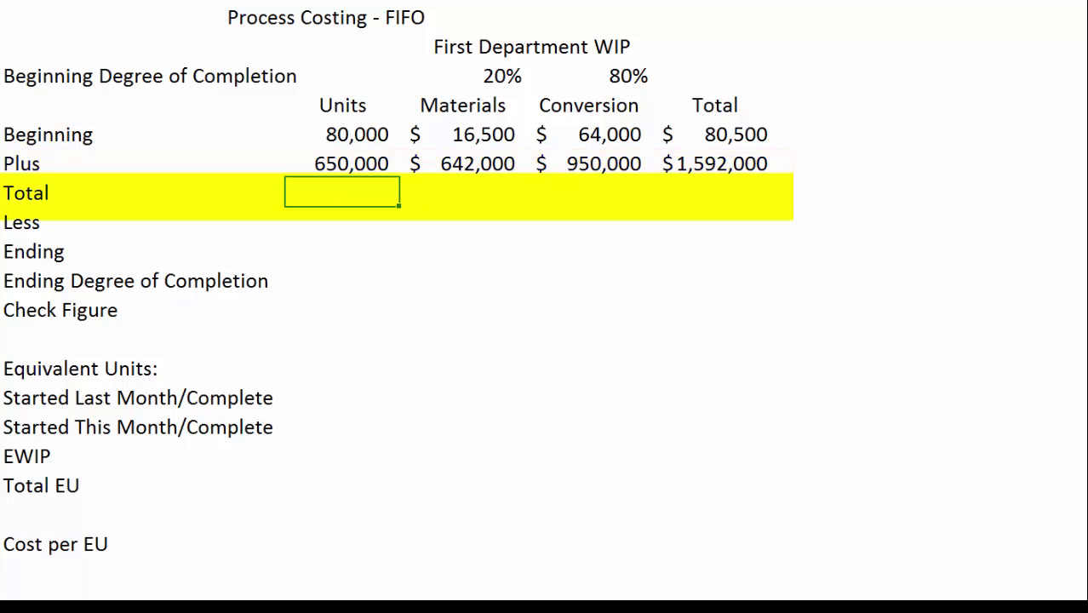
{"action": "type", "text": "+B5+B6"}
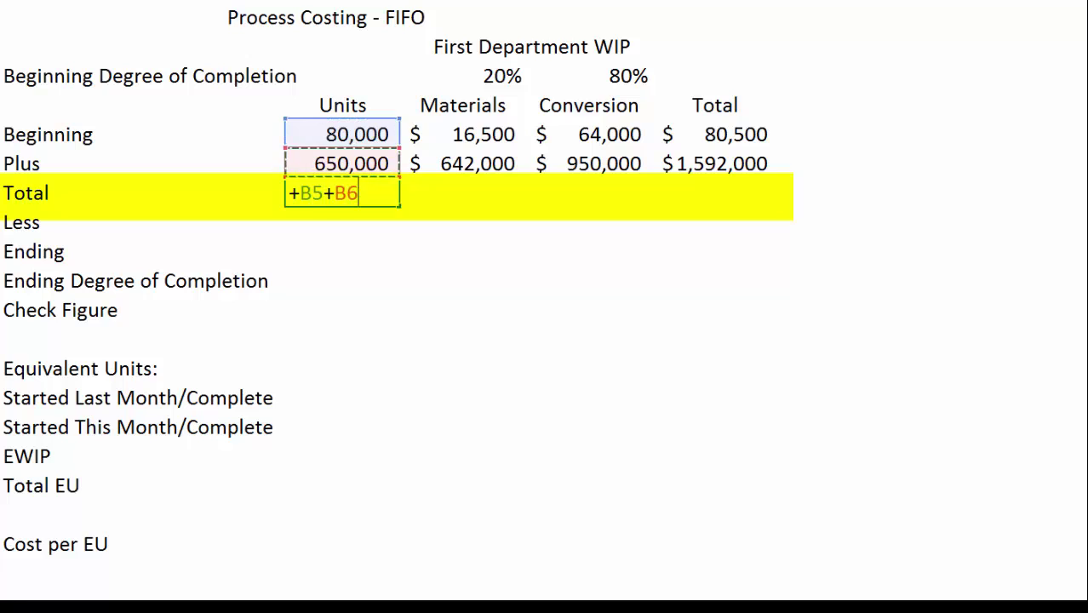
{"action": "key", "text": "Return"}
Calculate the Total row's materials cost by adding the Beginning and Plus materials amounts.
{"action": "key", "text": "Up"}
{"action": "key", "text": "Right"}
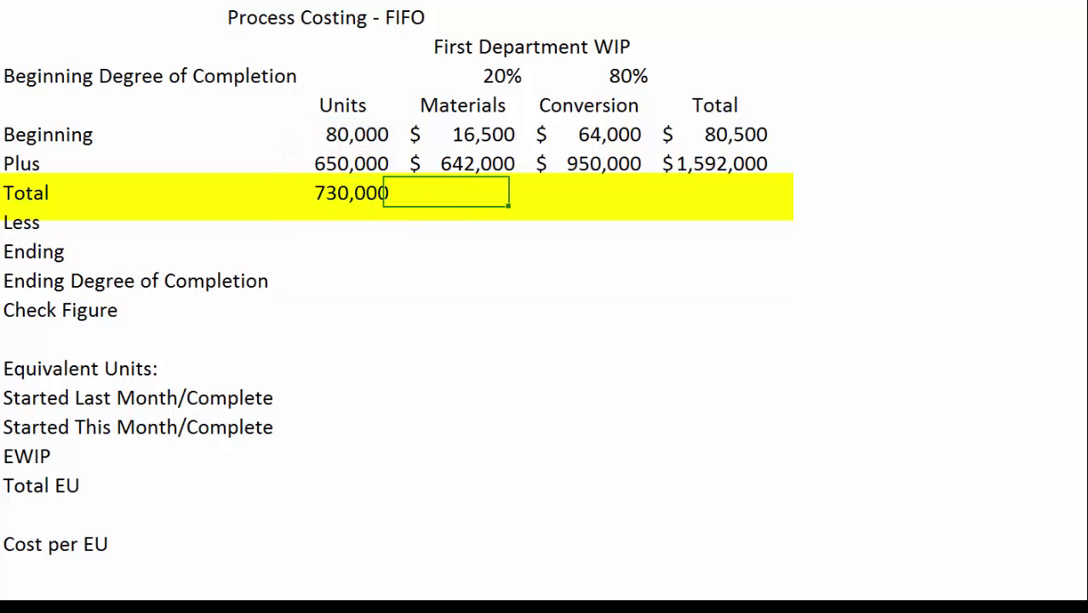
{"action": "type", "text": "+"}
{"action": "key", "text": "Up"}
{"action": "key", "text": "Up"}
{"action": "type", "text": "+"}
{"action": "key", "text": "Up"}
{"action": "key", "text": "Return"}
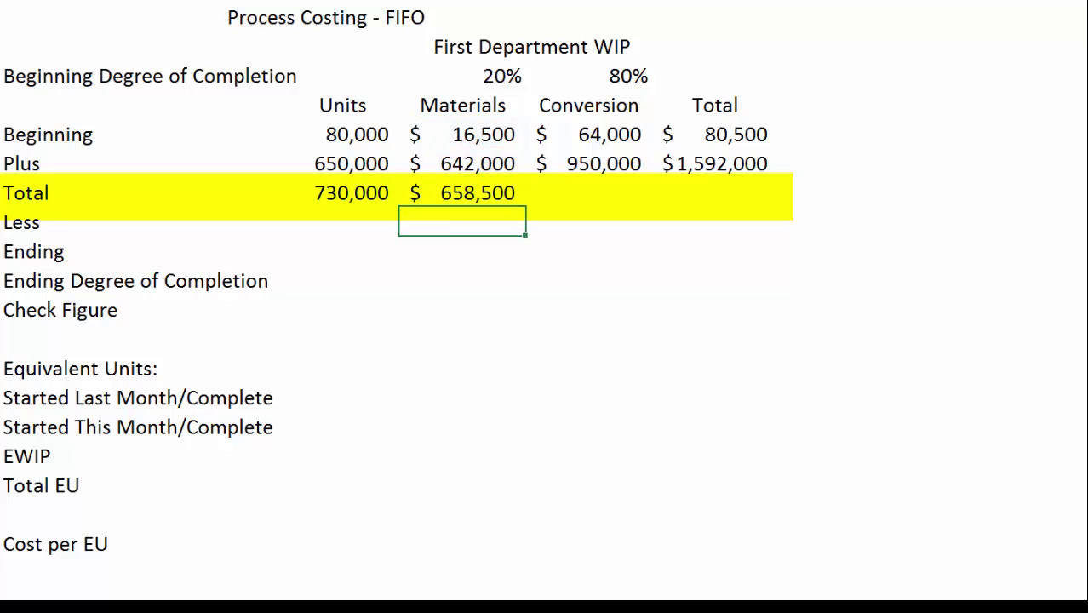
Calculate the Total row's conversion cost with the formula +D5+D6.
{"action": "key", "text": "Up"}
{"action": "key", "text": "Right"}
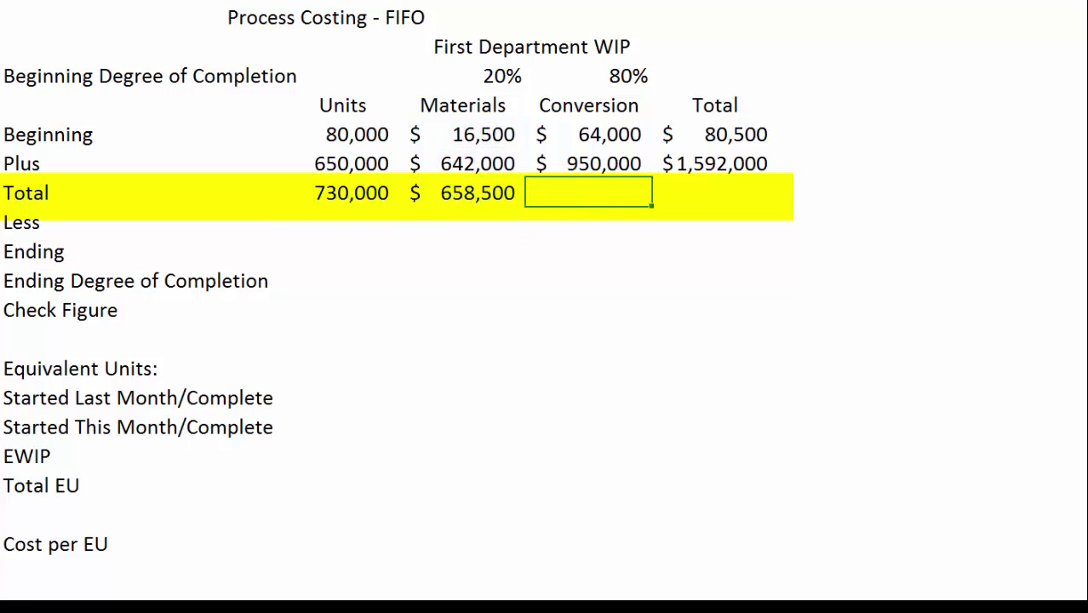
{"action": "type", "text": "+"}
{"action": "key", "text": "Up"}
{"action": "key", "text": "Up"}
{"action": "type", "text": "+"}
{"action": "key", "text": "Up"}
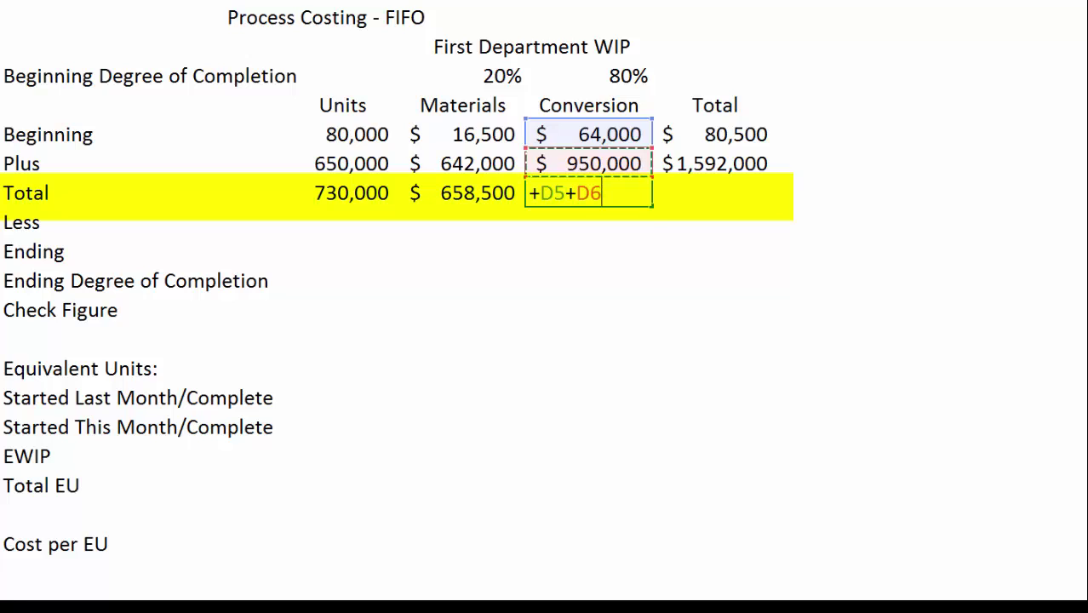
{"action": "key", "text": "Return"}
Calculate the Total row's overall cost by adding the Beginning and Plus amounts in the Total column.
{"action": "key", "text": "Up"}
{"action": "key", "text": "Right"}
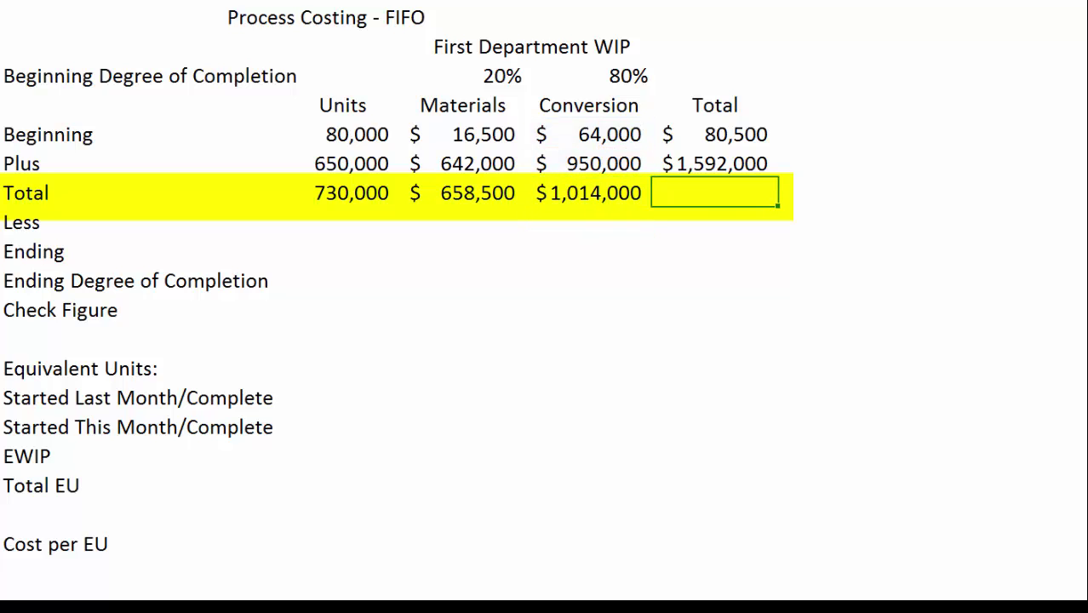
{"action": "type", "text": "+"}
{"action": "key", "text": "Up"}
{"action": "key", "text": "Up"}
{"action": "type", "text": "+"}
{"action": "key", "text": "Up"}
{"action": "key", "text": "Return"}
{"action": "key", "text": "Up"}
{"action": "key", "text": "Right"}
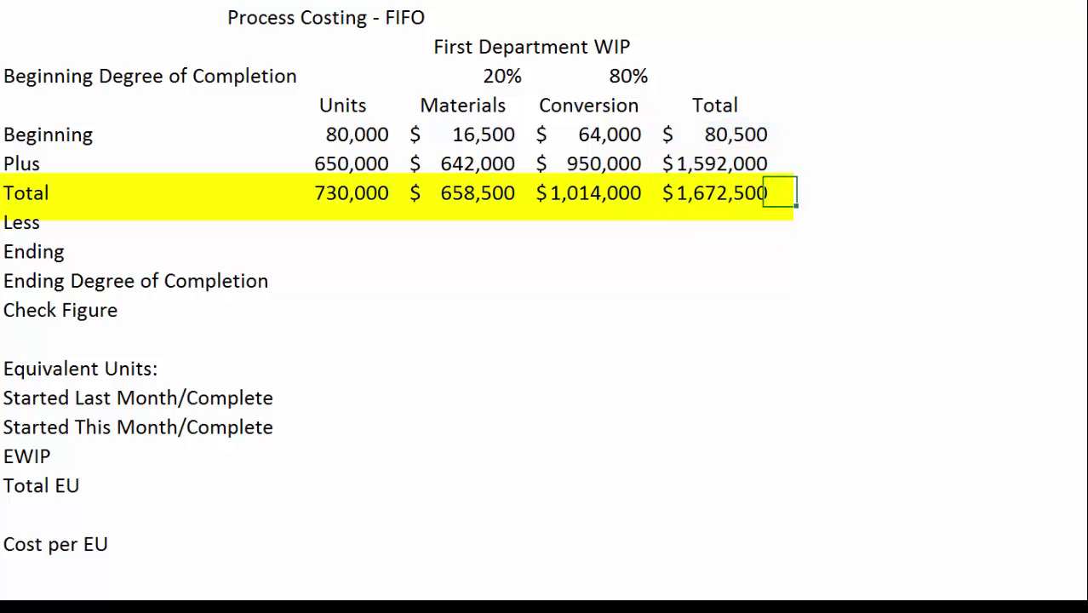
{"action": "key", "text": "Right"}
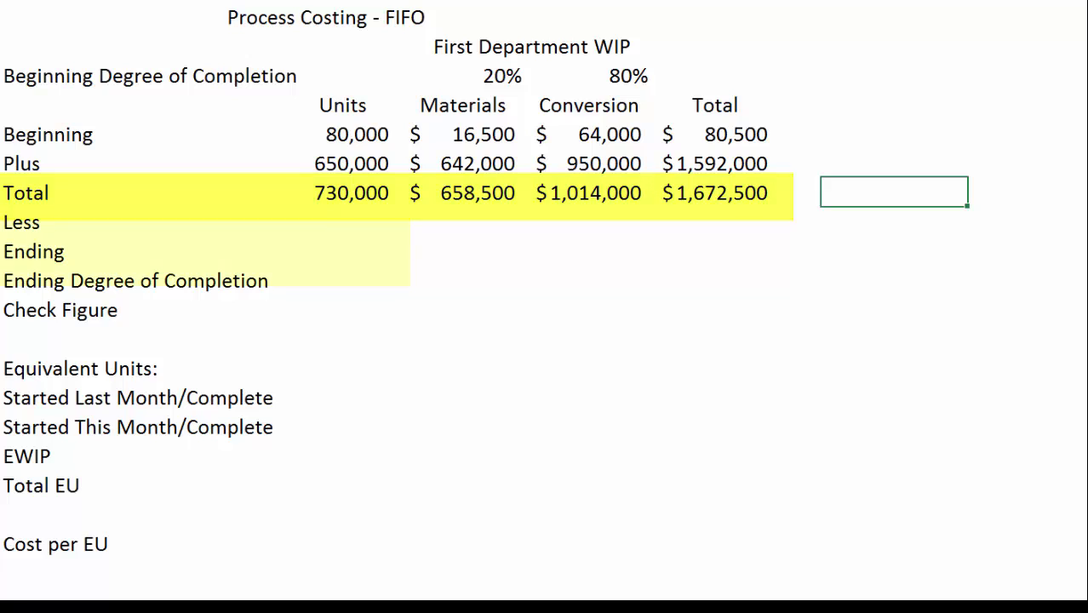
Enter 647,500 as the units in the Less row.
{"action": "left_click", "coordinate": [341, 221]}
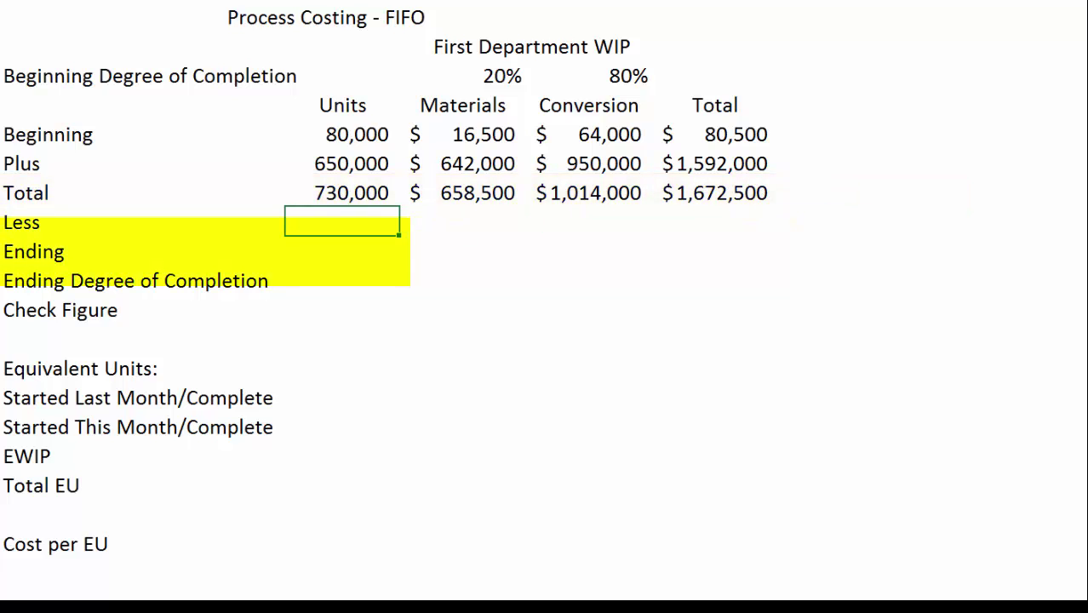
{"action": "type", "text": "647500"}
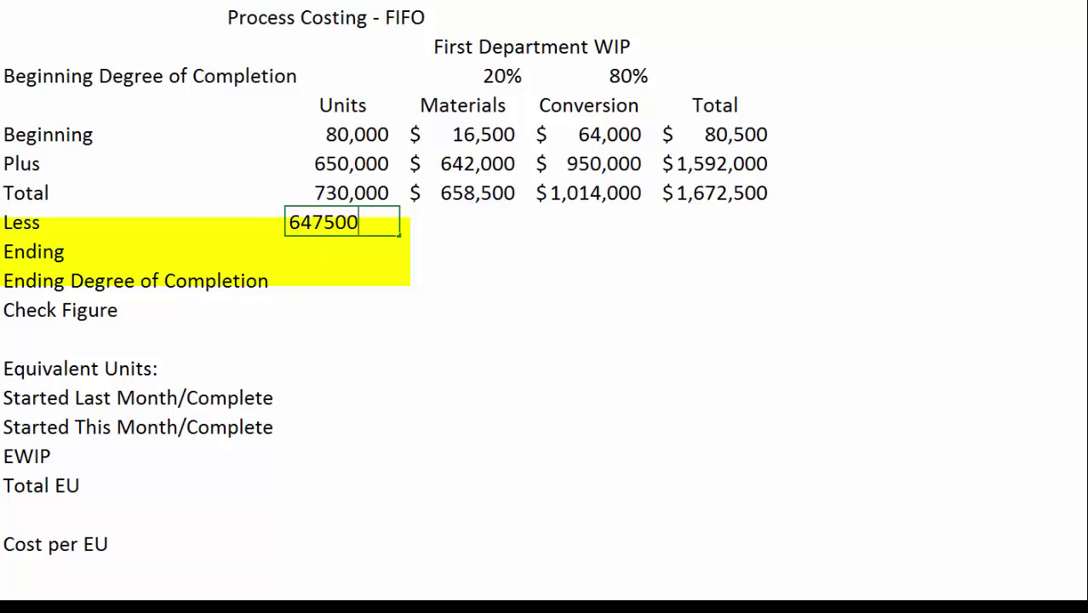
{"action": "key", "text": "Return"}
Calculate the Ending units with a formula subtracting the Less units from the Total units.
{"action": "type", "text": "+"}
{"action": "key", "text": "Up"}
{"action": "key", "text": "Up"}
{"action": "type", "text": "-"}
{"action": "key", "text": "Up"}
{"action": "key", "text": "Return"}
{"action": "key", "text": "Right"}
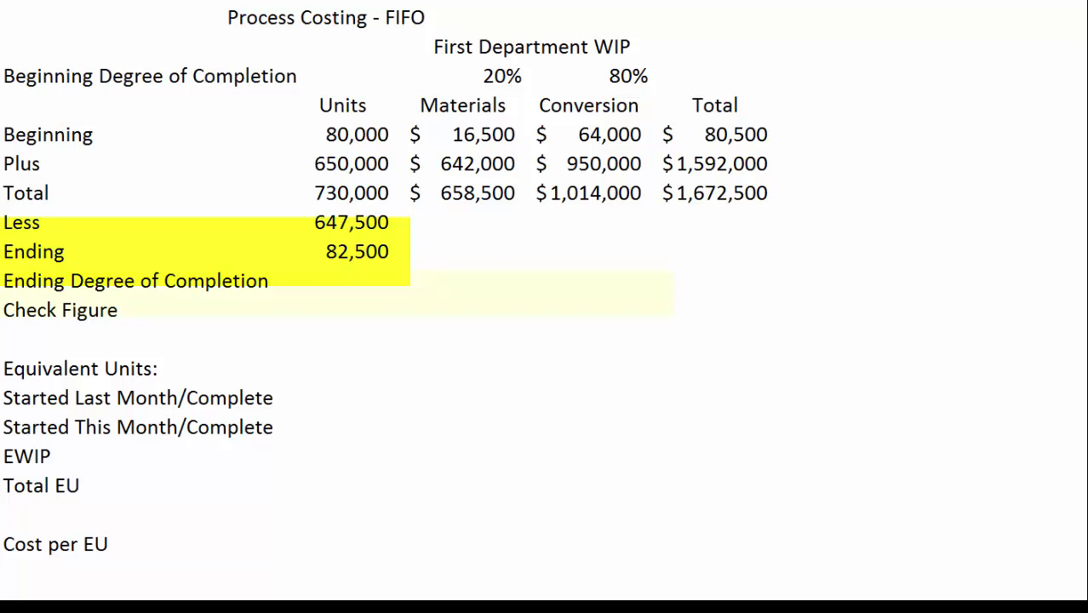
Enter the ending degree of completion as 30% for materials and 35% for conversion.
{"action": "left_click", "coordinate": [462, 279]}
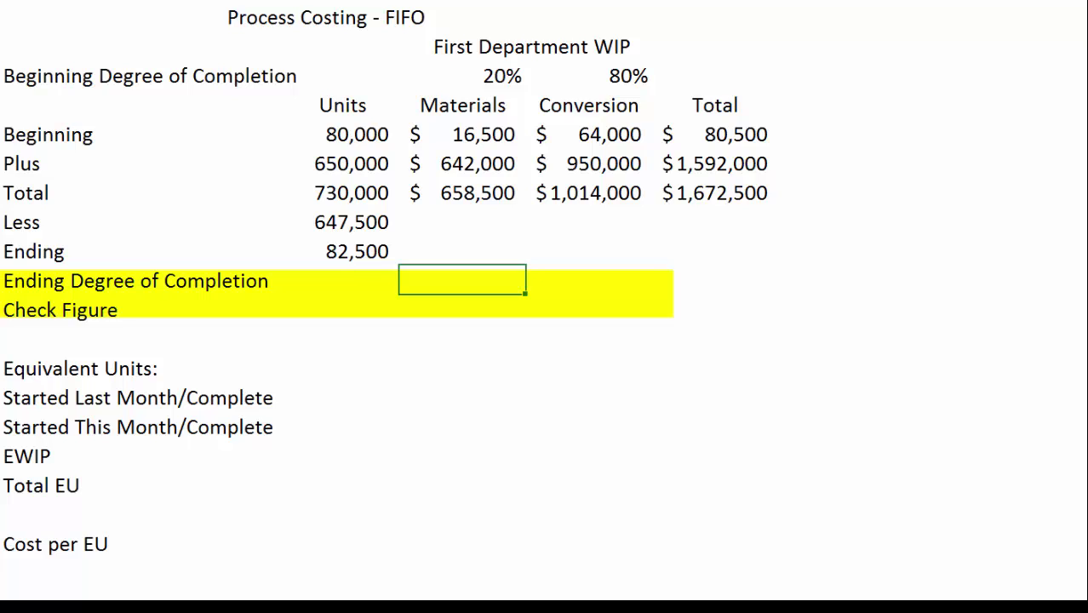
{"action": "type", "text": "30%"}
{"action": "key", "text": "Tab"}
{"action": "type", "text": "35%"}
{"action": "key", "text": "Tab"}
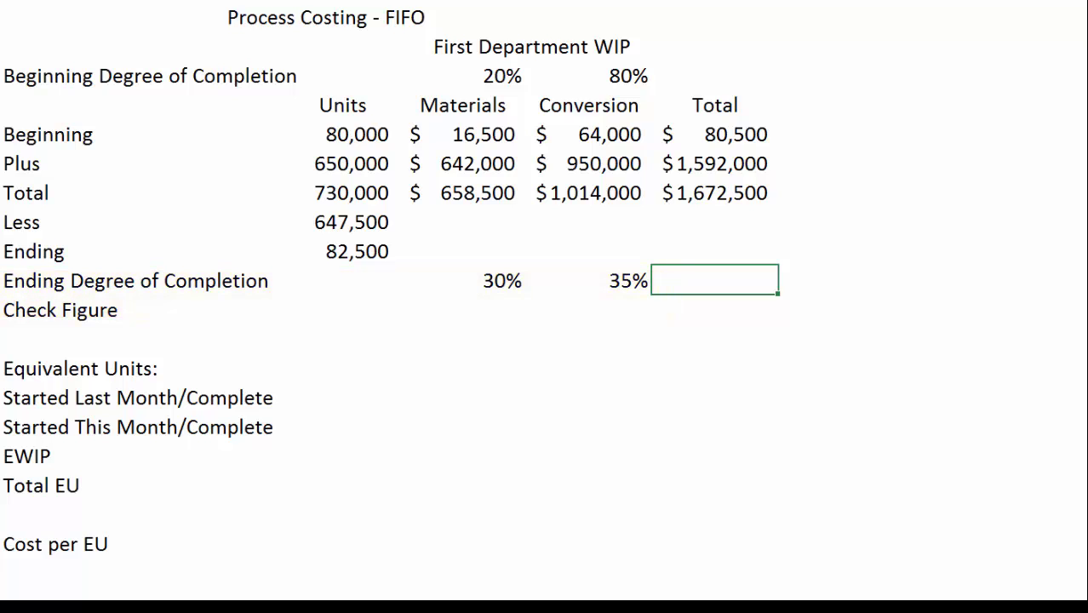
Calculate the Started Last Month/Complete equivalent units for materials as beginning units times one minus the beginning materials completion percentage.
{"action": "key", "text": "Down"}
{"action": "key", "text": "Down"}
{"action": "key", "text": "Down"}
{"action": "key", "text": "Left"}
{"action": "key", "text": "Left"}
{"action": "key", "text": "Down"}
{"action": "key", "text": "Right"}
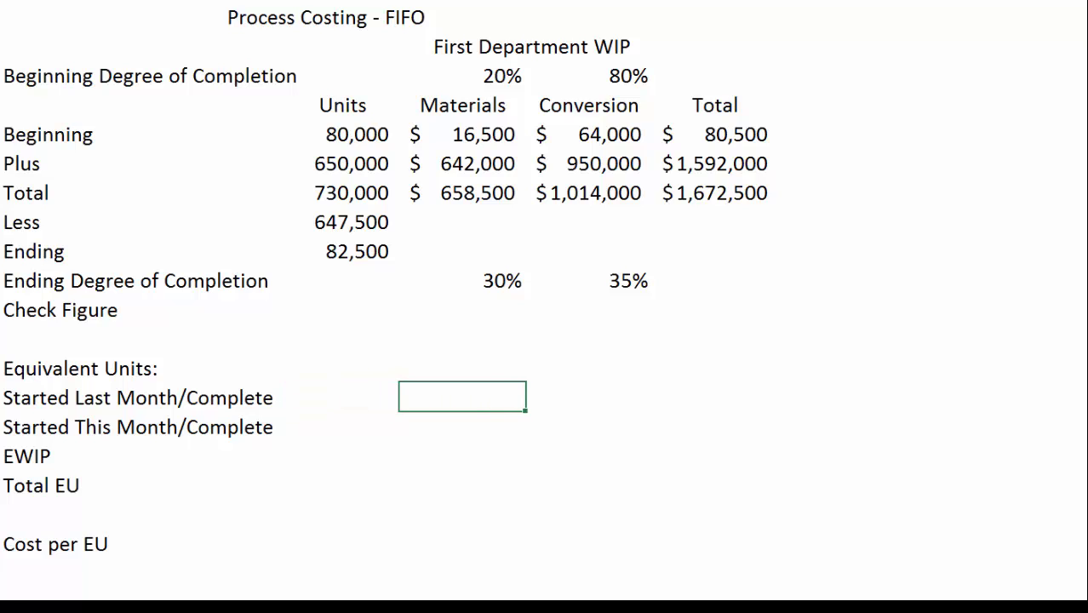
{"action": "mouse_move", "coordinate": [368, 109]}
{"action": "left_mouse_down"}
{"action": "mouse_move", "coordinate": [325, 124]}
{"action": "mouse_move", "coordinate": [333, 166]}
{"action": "mouse_move", "coordinate": [400, 167]}
{"action": "mouse_move", "coordinate": [421, 126]}
{"action": "mouse_move", "coordinate": [337, 114]}
{"action": "left_mouse_up"}
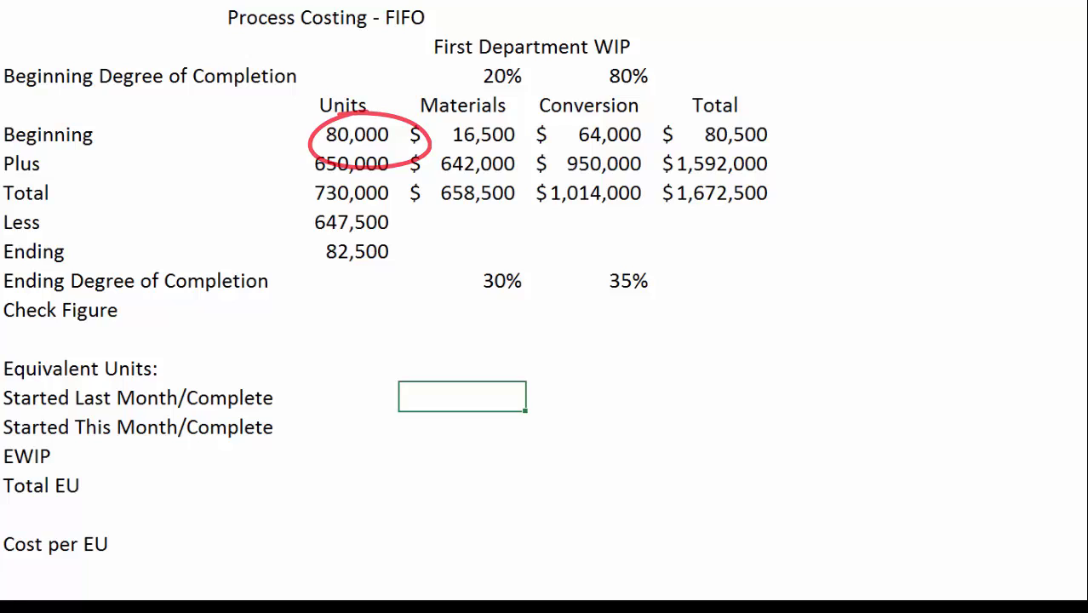
{"action": "type", "text": "+"}
{"action": "left_click", "coordinate": [341, 134]}
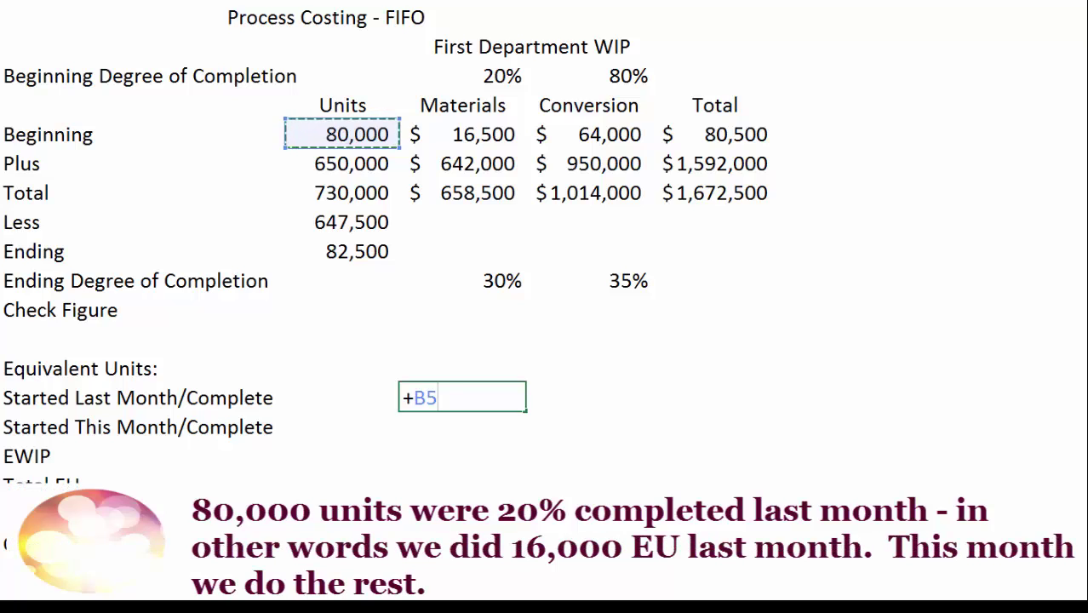
{"action": "type", "text": "*"}
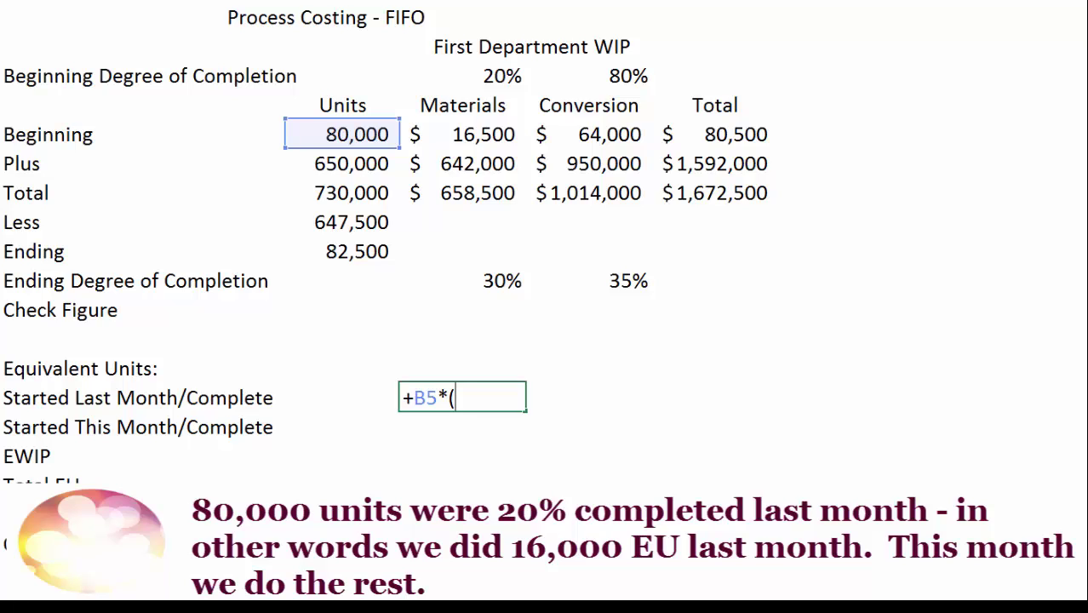
{"action": "type", "text": "1-"}
{"action": "left_click", "coordinate": [462, 75]}
{"action": "type", "text": ")"}
{"action": "key", "text": "Return"}
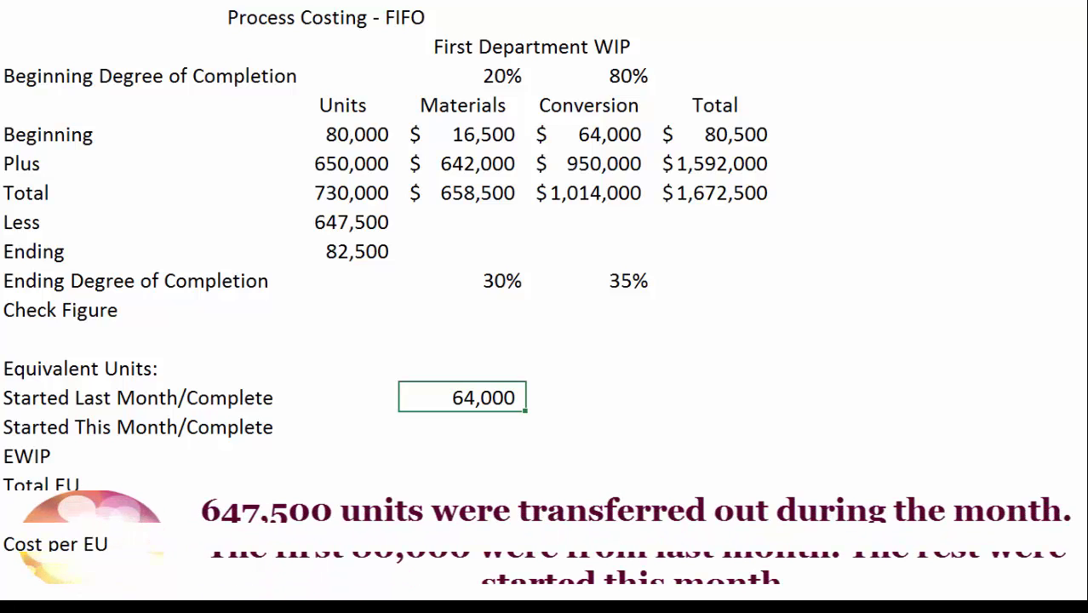
Calculate the Started This Month/Complete equivalent units for materials as the Less units minus the Beginning units.
{"action": "left_click", "coordinate": [462, 426]}
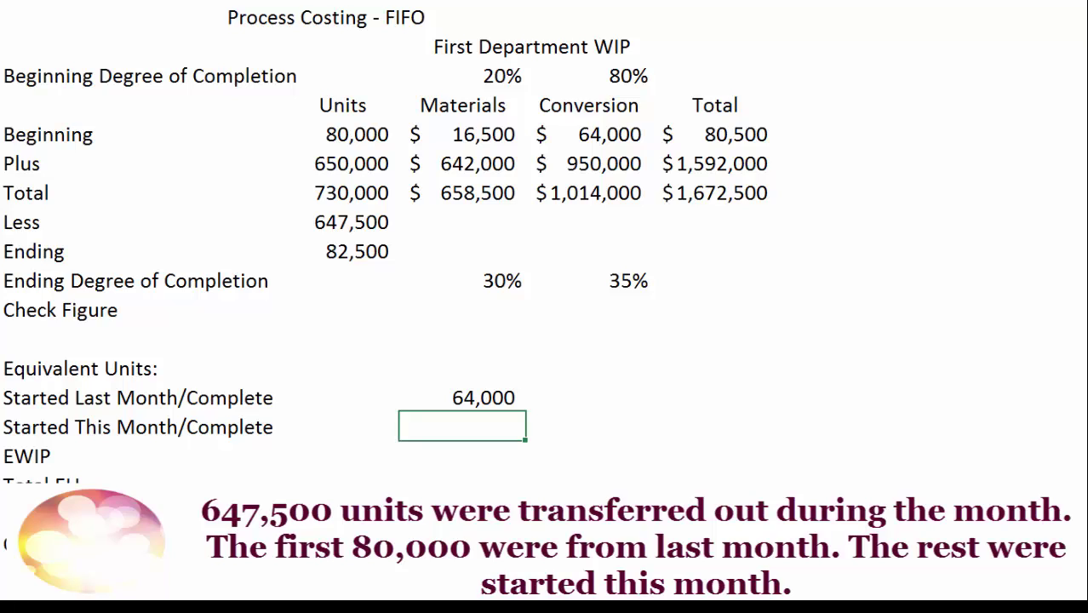
{"action": "type", "text": "+"}
{"action": "left_click", "coordinate": [342, 221]}
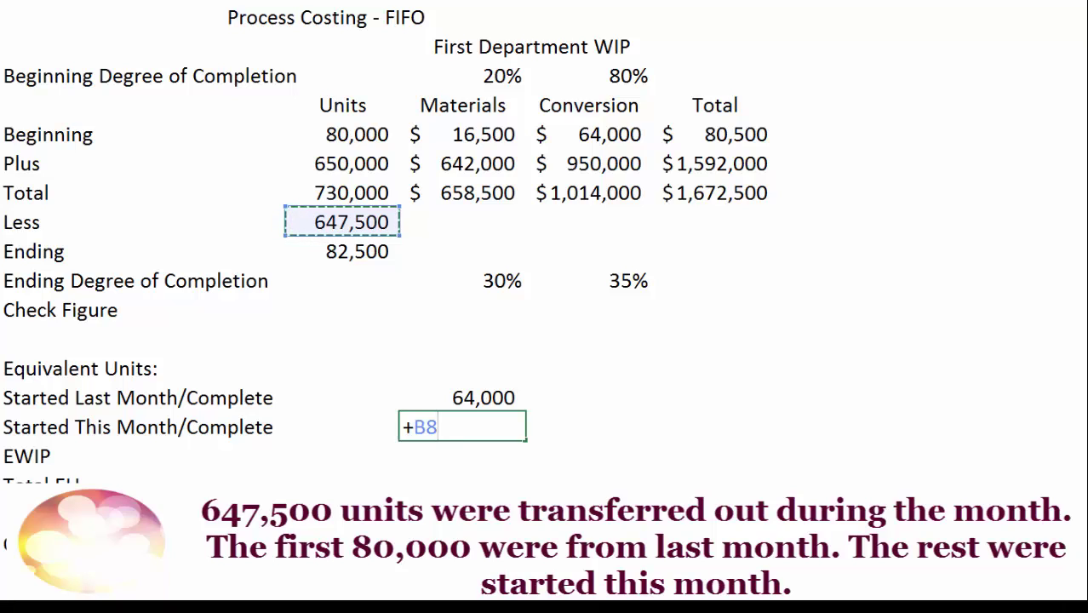
{"action": "type", "text": "-"}
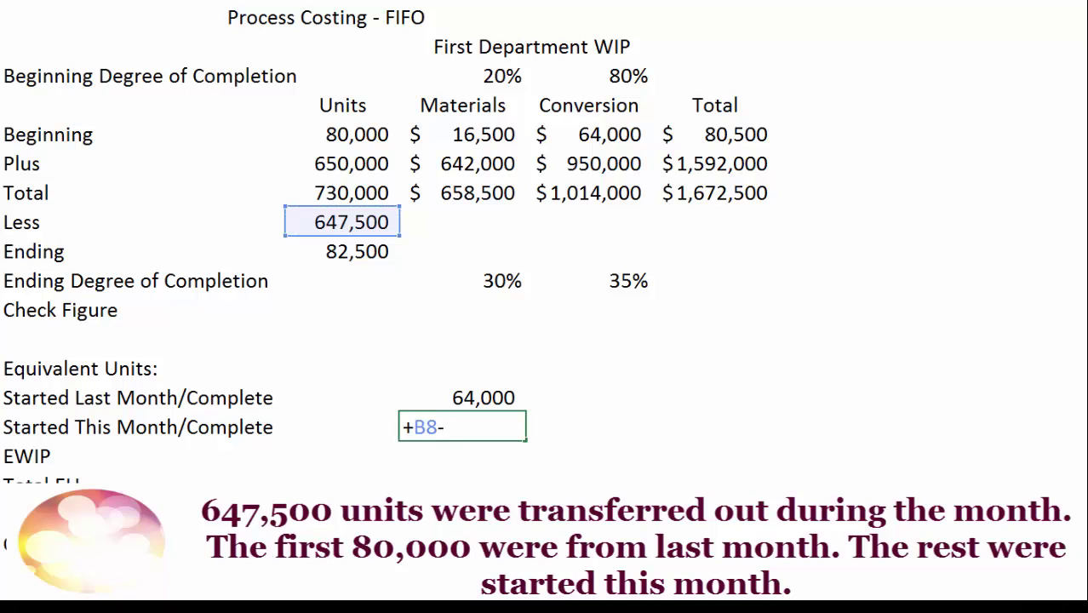
{"action": "left_click", "coordinate": [341, 134]}
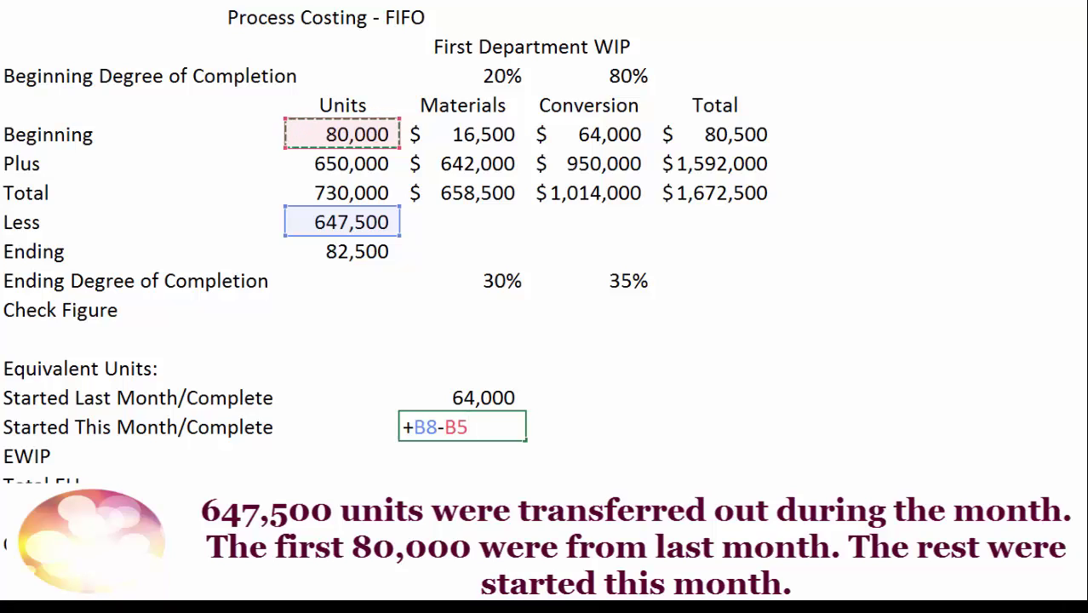
{"action": "key", "text": "Return"}
{"action": "key", "text": "Up"}
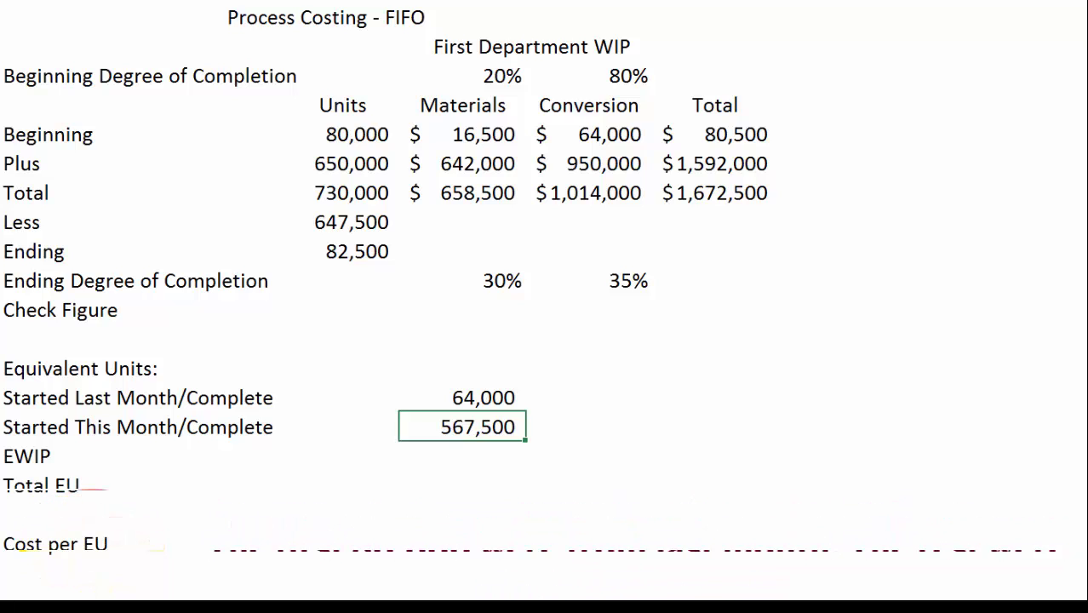
Calculate the EWIP equivalent units for materials as Ending units times the ending materials completion percentage.
{"action": "left_click", "coordinate": [462, 456]}
{"action": "type", "text": "+"}
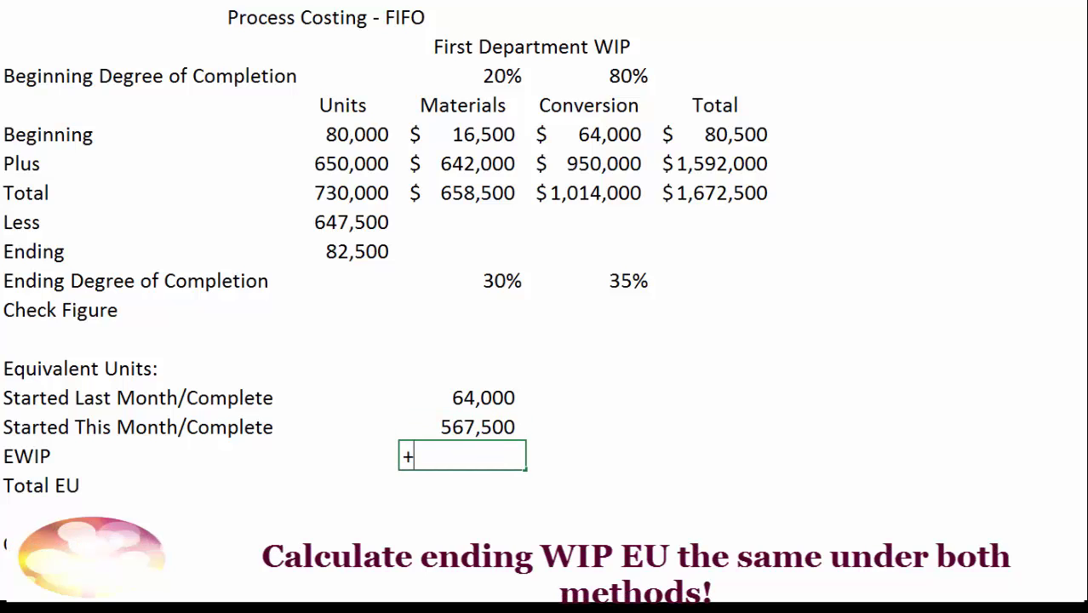
{"action": "left_click", "coordinate": [341, 251]}
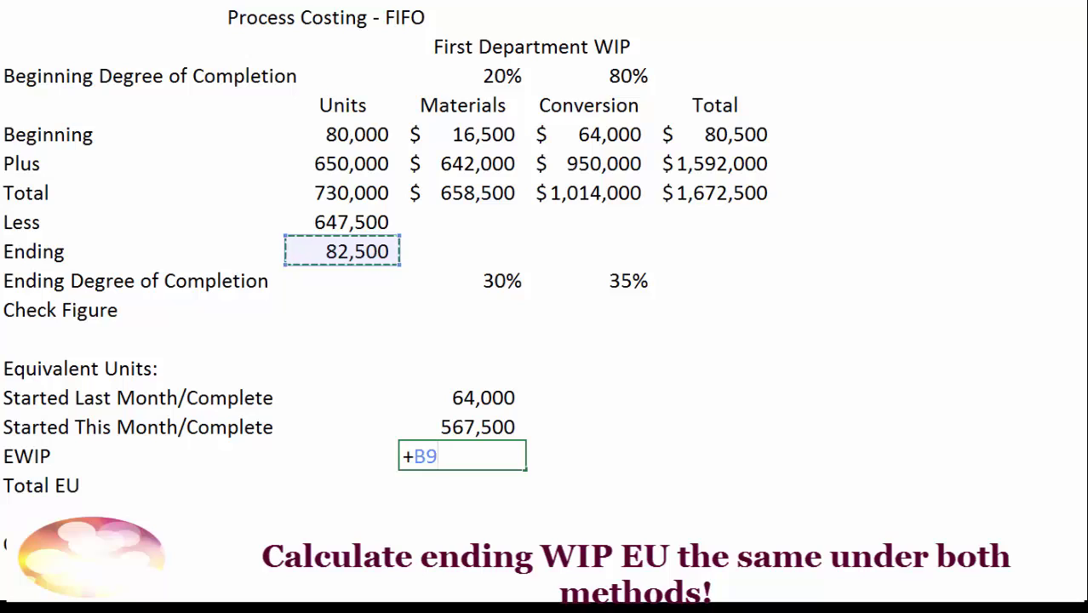
{"action": "type", "text": "*"}
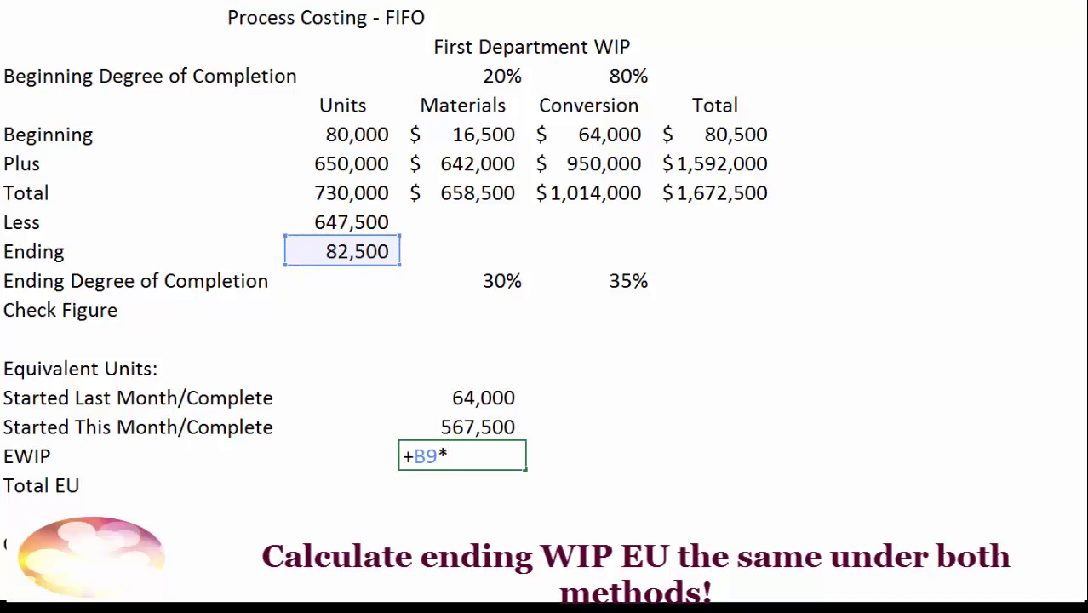
{"action": "left_click", "coordinate": [462, 281]}
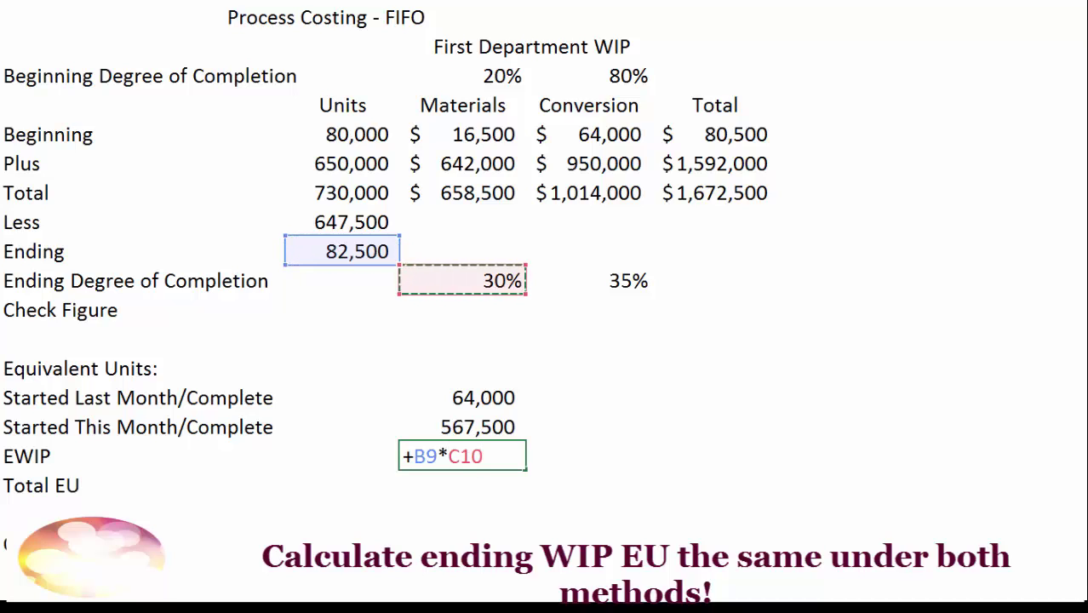
{"action": "key", "text": "Return"}
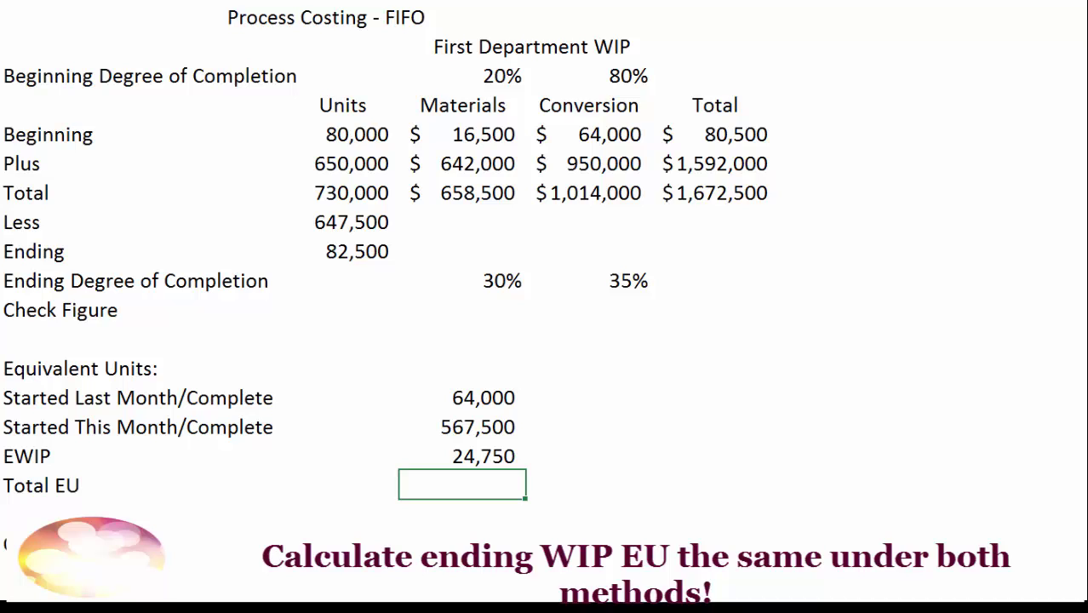
Calculate the materials Total EU by adding Started Last Month/Complete, Started This Month/Complete and EWIP.
{"action": "type", "text": "+"}
{"action": "key", "text": "Up"}
{"action": "key", "text": "Up"}
{"action": "key", "text": "Up"}
{"action": "type", "text": "+"}
{"action": "key", "text": "Up"}
{"action": "key", "text": "Up"}
{"action": "type", "text": "+"}
{"action": "key", "text": "Up"}
{"action": "key", "text": "Return"}
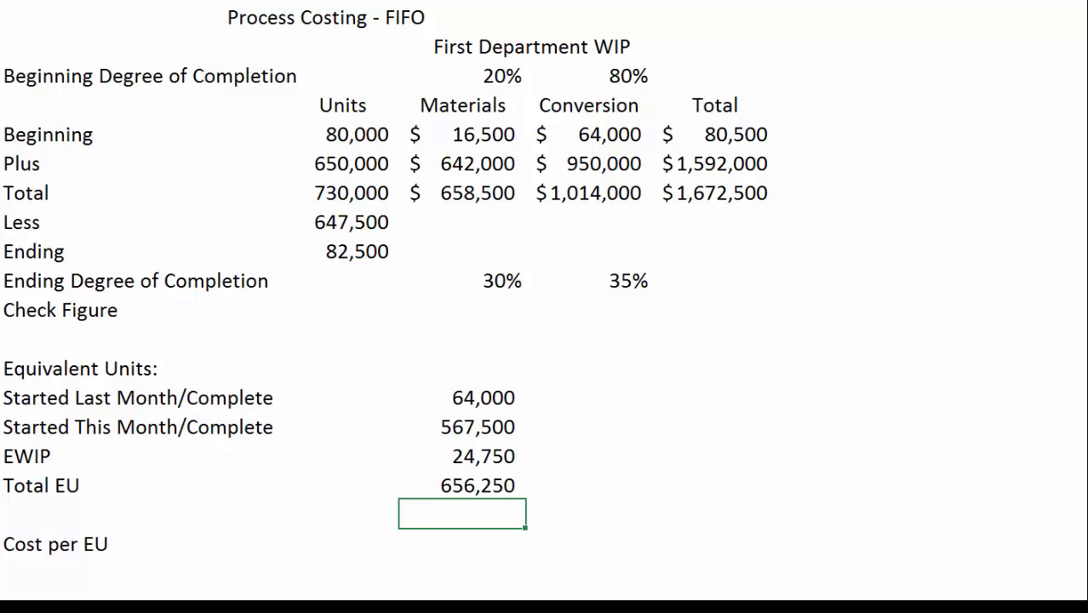
Calculate the materials Cost per EU by dividing the Plus materials cost by the materials Total EU.
{"action": "key", "text": "Down"}
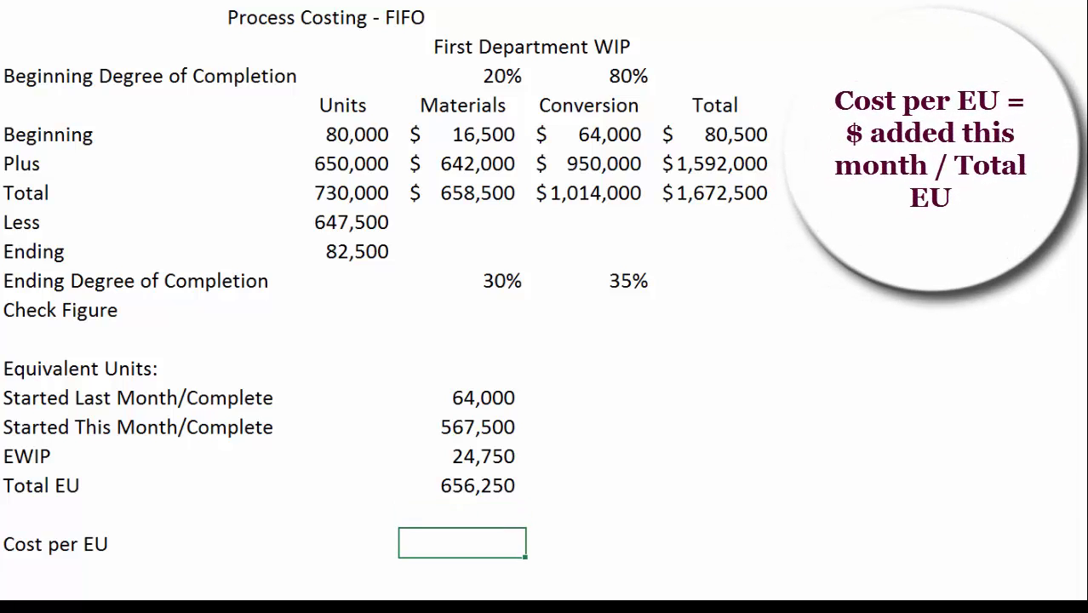
{"action": "type", "text": "+"}
{"action": "left_click", "coordinate": [462, 164]}
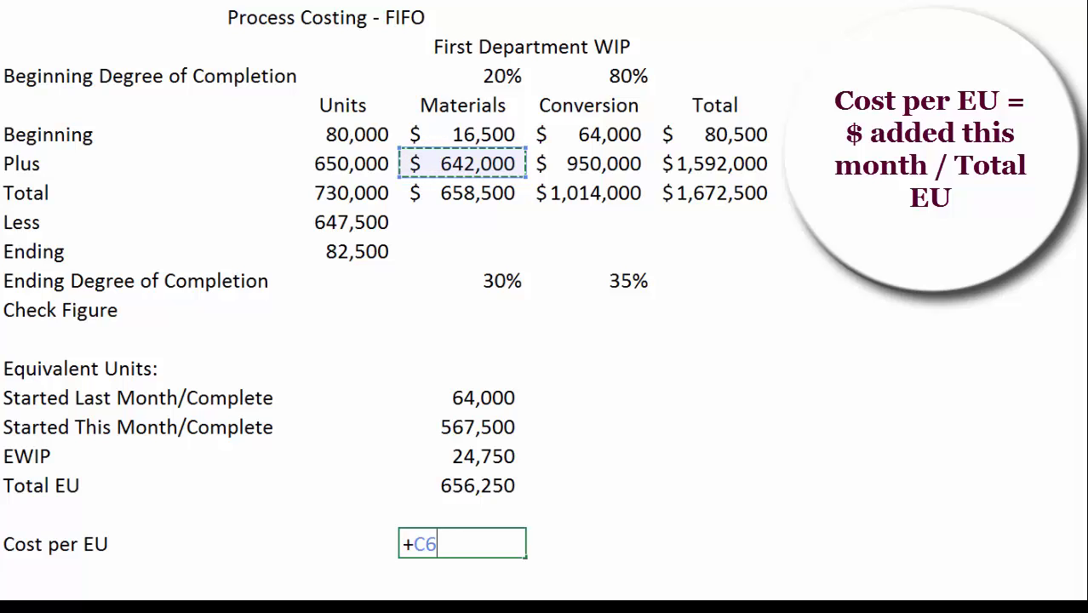
{"action": "type", "text": "/"}
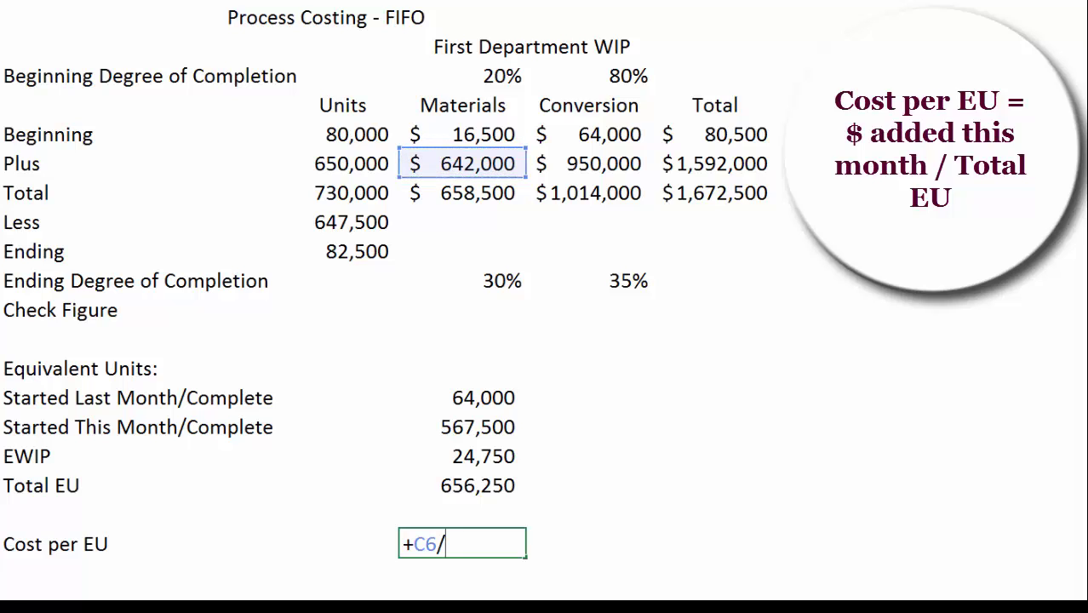
{"action": "left_click", "coordinate": [463, 485]}
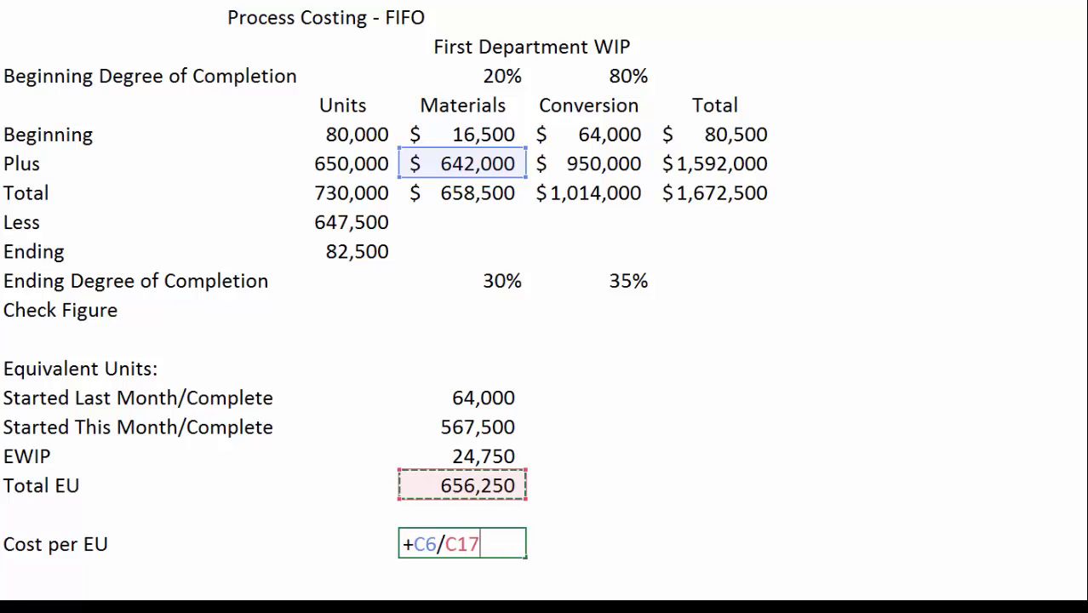
{"action": "key", "text": "Return"}
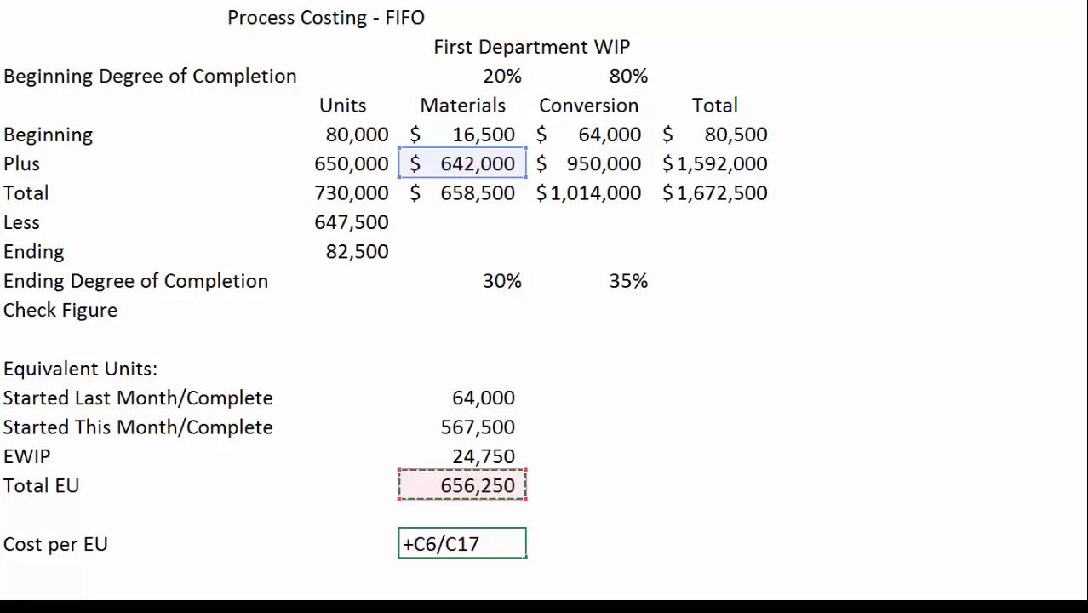
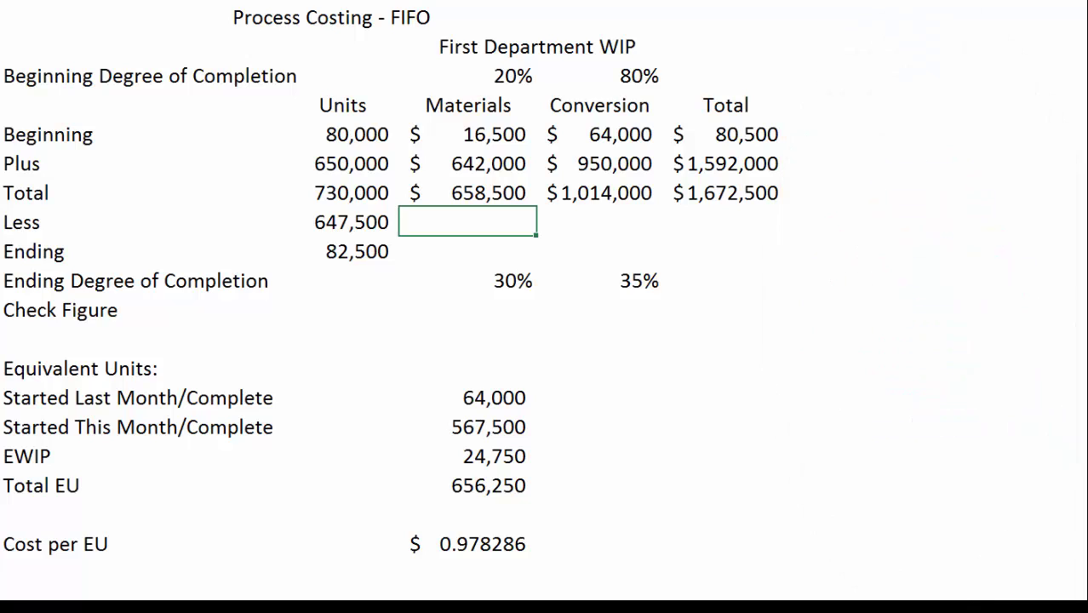
Calculate the Less materials cost with +C5+((C14+C15)*C19), adding beginning cost to the completed equivalent units times Cost per EU.
{"action": "type", "text": "+"}
{"action": "key", "text": "Up"}
{"action": "key", "text": "Up"}
{"action": "key", "text": "Up"}
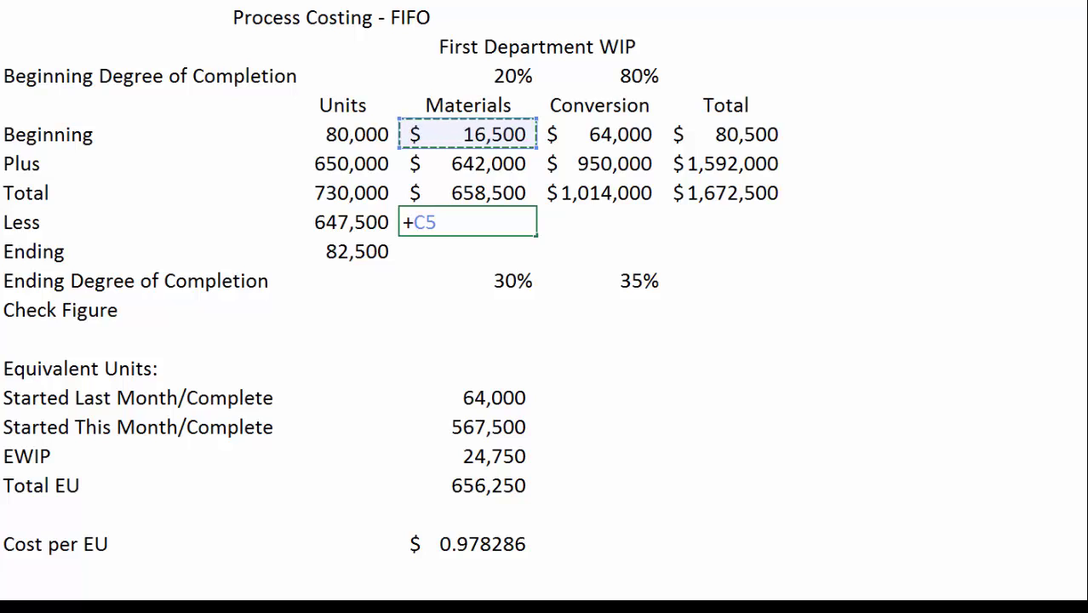
{"action": "type", "text": "+"}
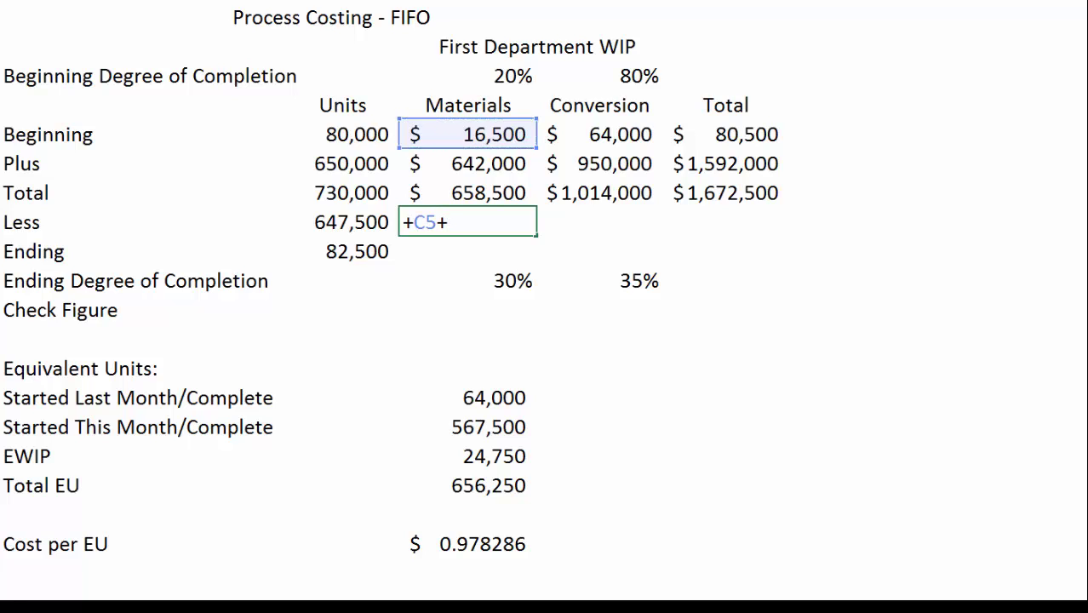
{"action": "type", "text": "(("}
{"action": "left_click", "coordinate": [468, 398]}
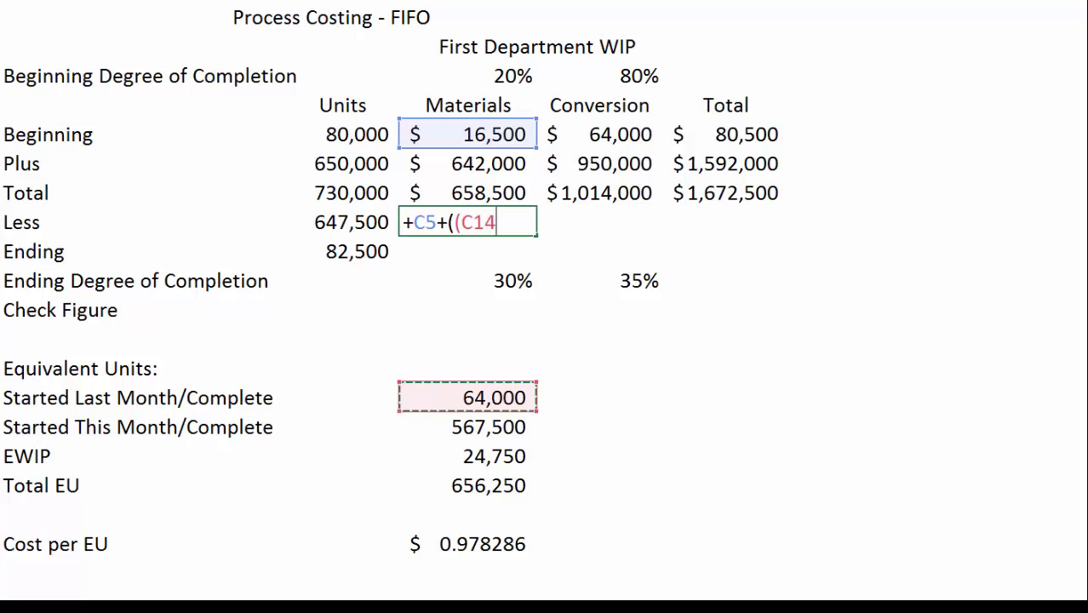
{"action": "type", "text": "+"}
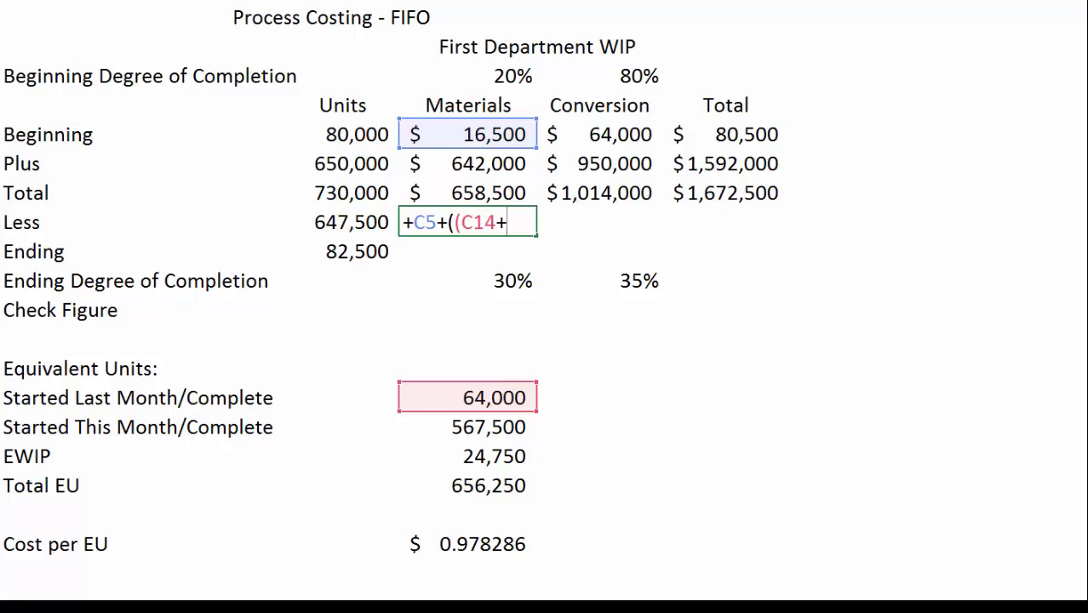
{"action": "left_click", "coordinate": [468, 427]}
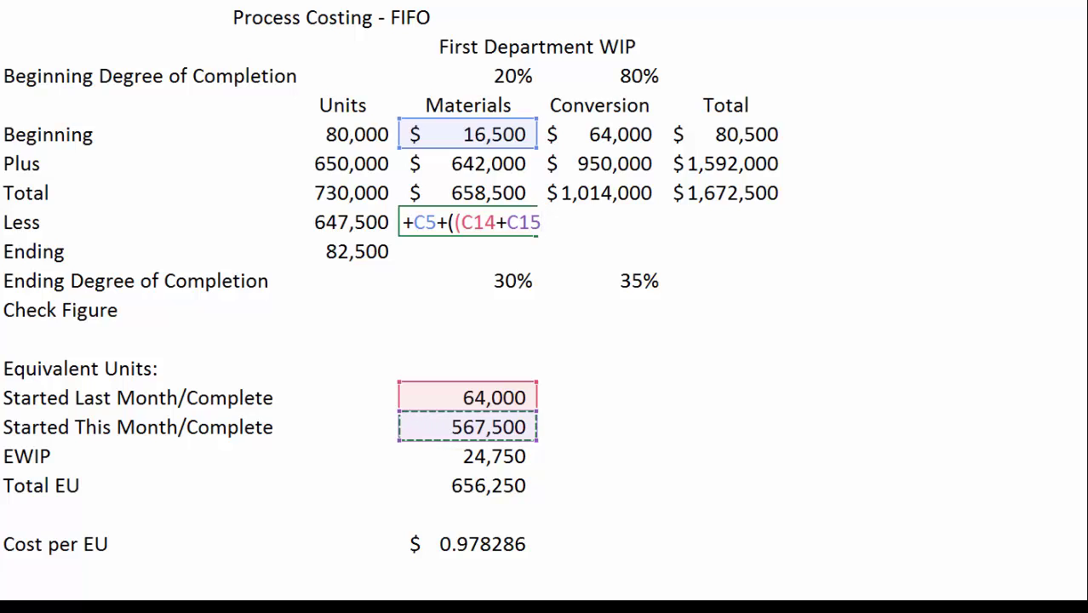
{"action": "type", "text": ")"}
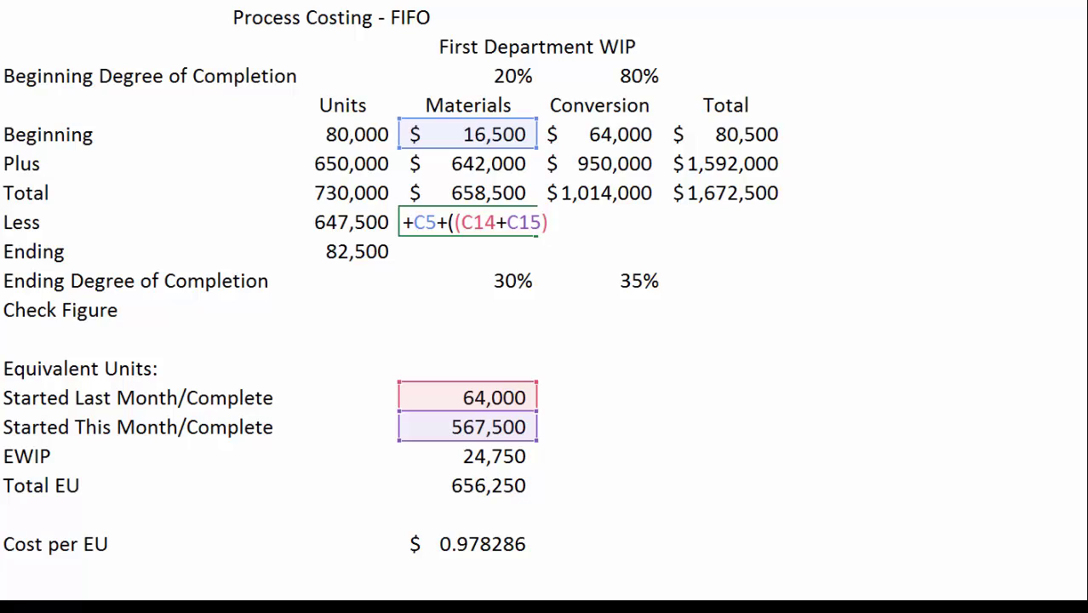
{"action": "type", "text": "*"}
{"action": "left_click", "coordinate": [468, 543]}
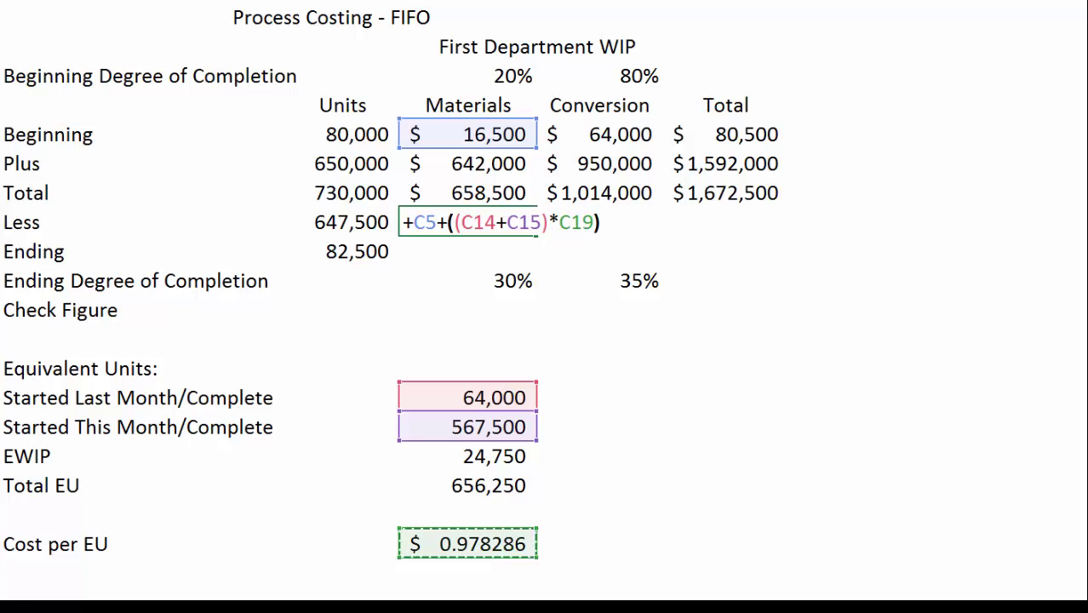
{"action": "key", "text": "Return"}
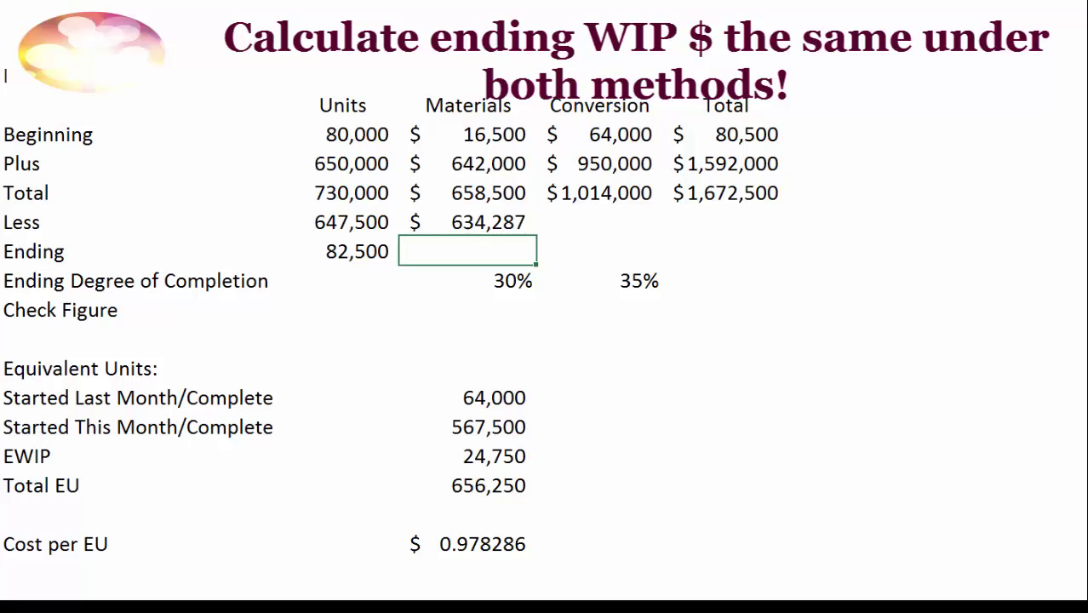
Calculate the Ending materials cost as the EWIP equivalent units times the materials Cost per EU.
{"action": "type", "text": "+"}
{"action": "key", "text": "Down"}
{"action": "key", "text": "Down"}
{"action": "key", "text": "Down"}
{"action": "key", "text": "Down"}
{"action": "key", "text": "Down"}
{"action": "key", "text": "Down"}
{"action": "key", "text": "Down"}
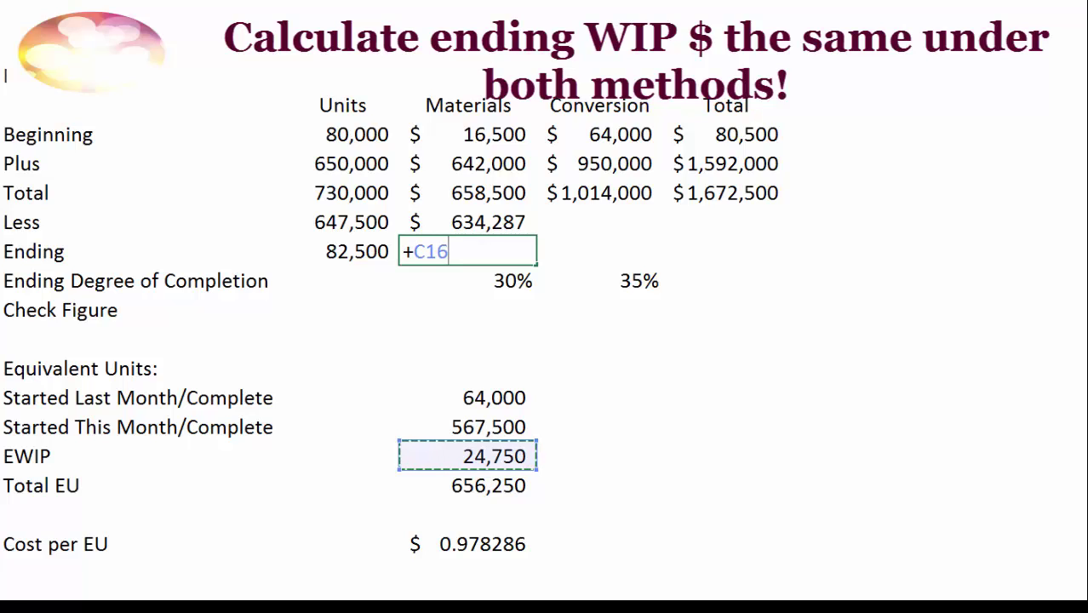
{"action": "type", "text": "*"}
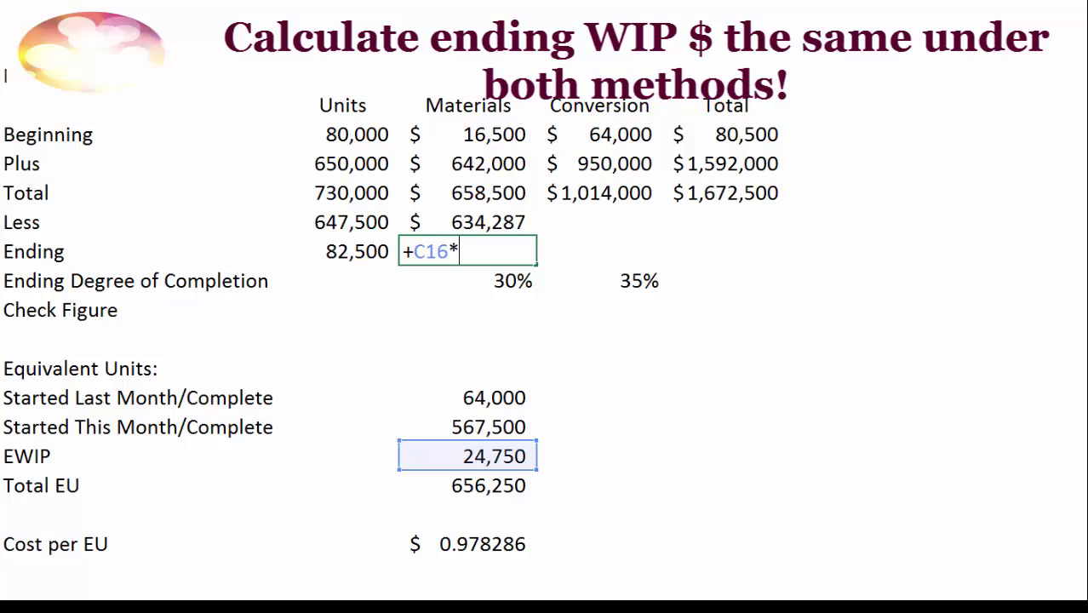
{"action": "key", "text": "Down"}
{"action": "key", "text": "Down"}
{"action": "key", "text": "Down"}
{"action": "key", "text": "Down"}
{"action": "key", "text": "Down"}
{"action": "key", "text": "Down"}
{"action": "key", "text": "Down"}
{"action": "key", "text": "Down"}
{"action": "key", "text": "Down"}
{"action": "key", "text": "Down"}
{"action": "key", "text": "Return"}
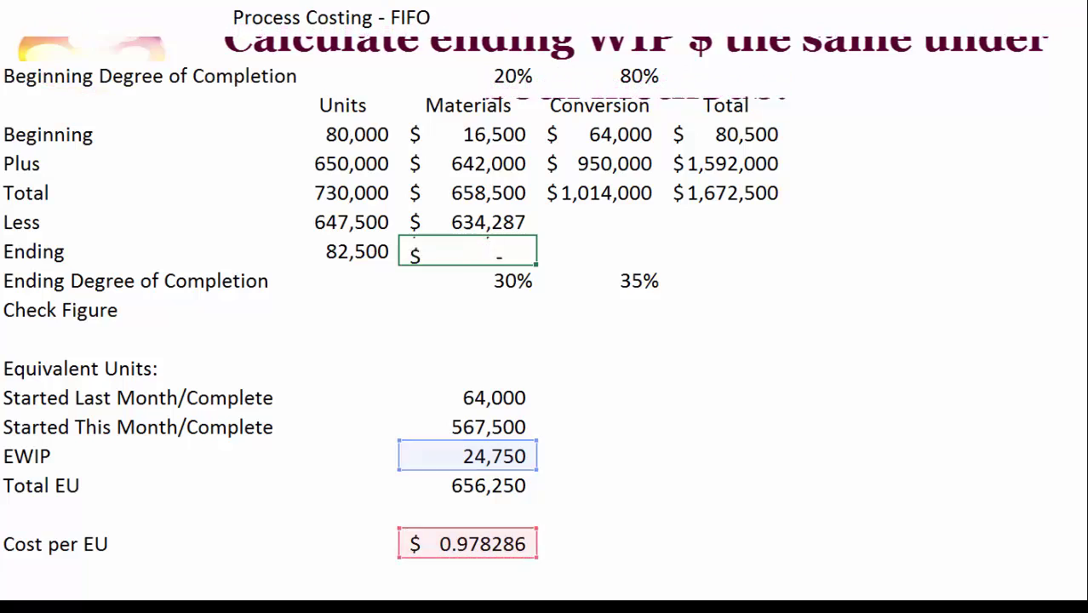
Calculate the materials Check Figure with +C7-C8-C9, subtracting the Less and Ending costs from the Total cost.
{"action": "key", "text": "Down"}
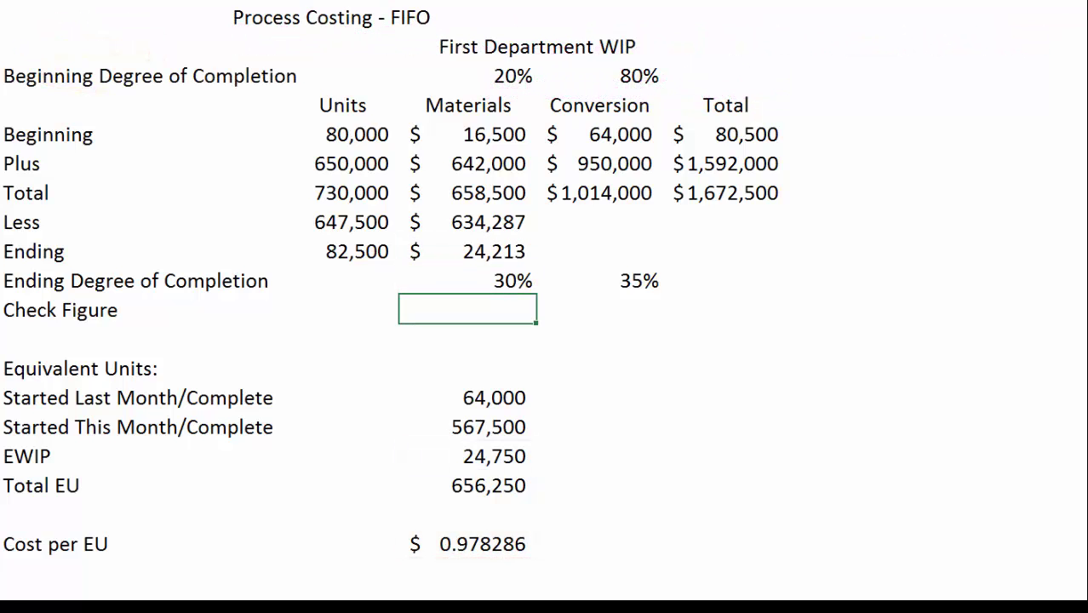
{"action": "type", "text": "+"}
{"action": "key", "text": "Up"}
{"action": "key", "text": "Up"}
{"action": "key", "text": "Up"}
{"action": "key", "text": "Up"}
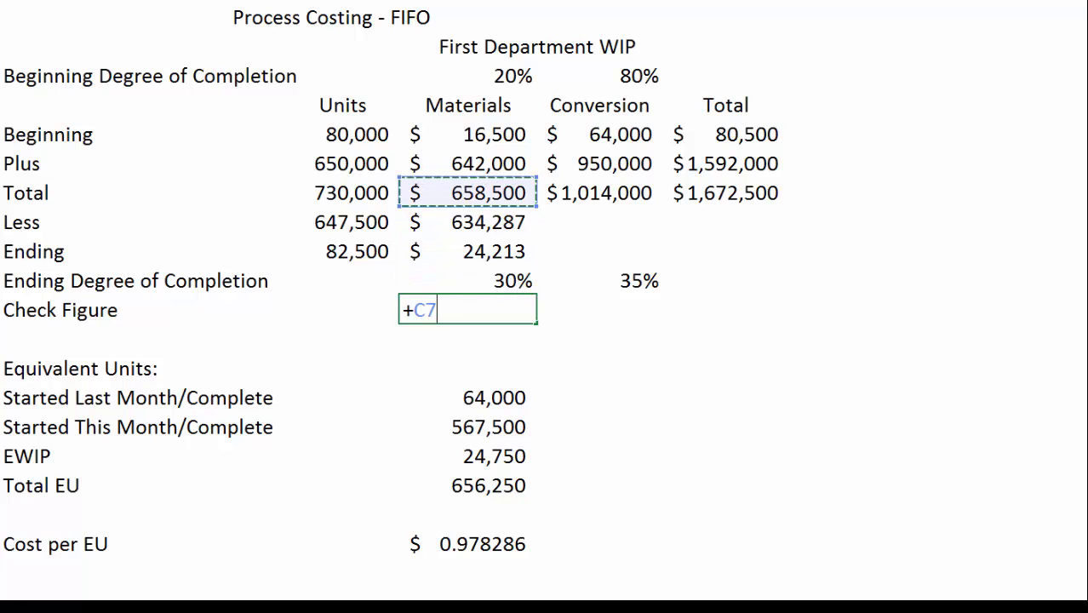
{"action": "type", "text": "+"}
{"action": "key", "text": "BackSpace"}
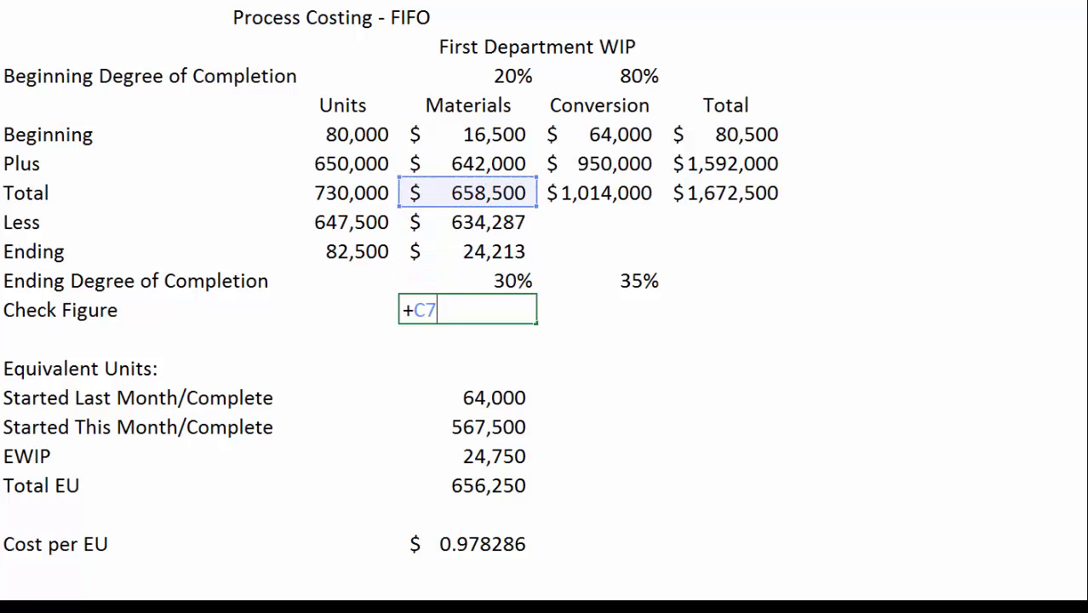
{"action": "type", "text": "-"}
{"action": "key", "text": "Up"}
{"action": "key", "text": "Up"}
{"action": "key", "text": "Up"}
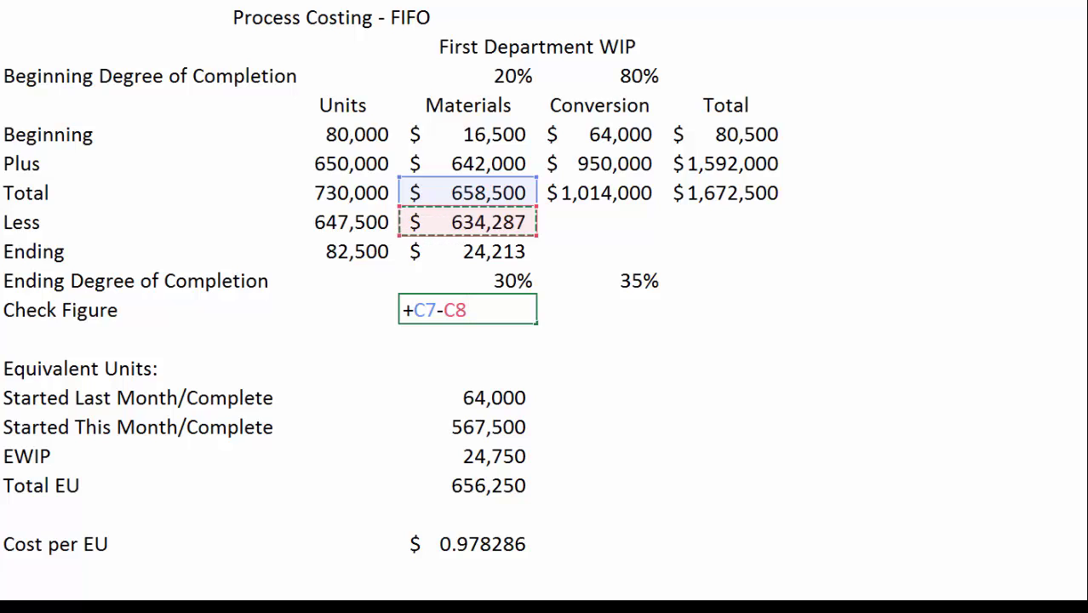
{"action": "type", "text": "-"}
{"action": "key", "text": "Up"}
{"action": "key", "text": "Up"}
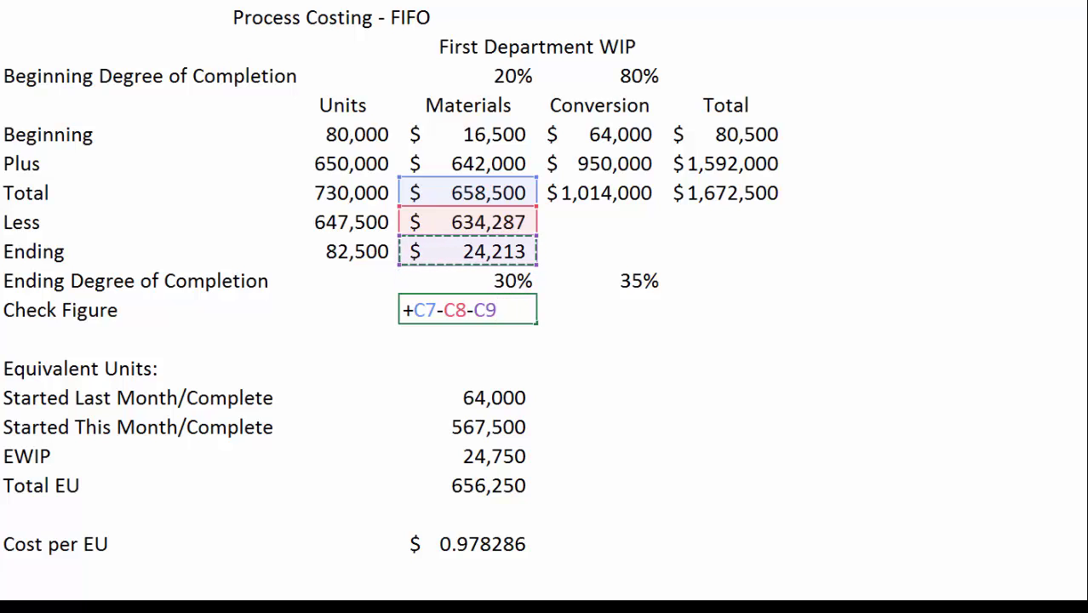
{"action": "key", "text": "Return"}
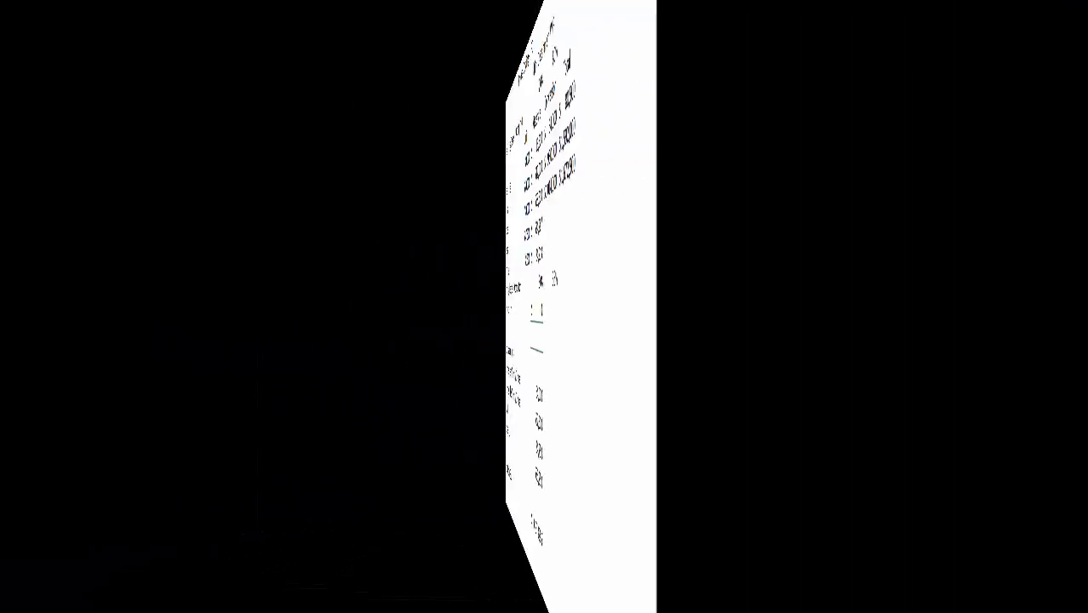
{"action": "key", "text": "Up"}
{"action": "key", "text": "Up"}
{"action": "key", "text": "Up"}
{"action": "key", "text": "Up"}
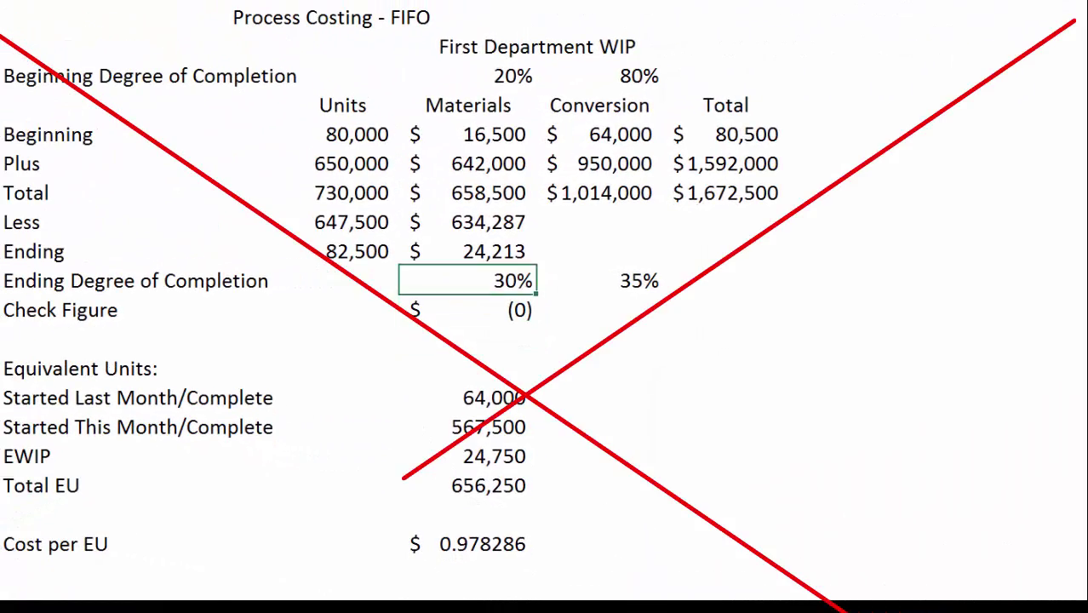
Try removing the beginning cost C5 from the materials Less formula, leaving ((C14+C15)*C19), and inspect the materials Check Figure.
{"action": "key", "text": "F2"}
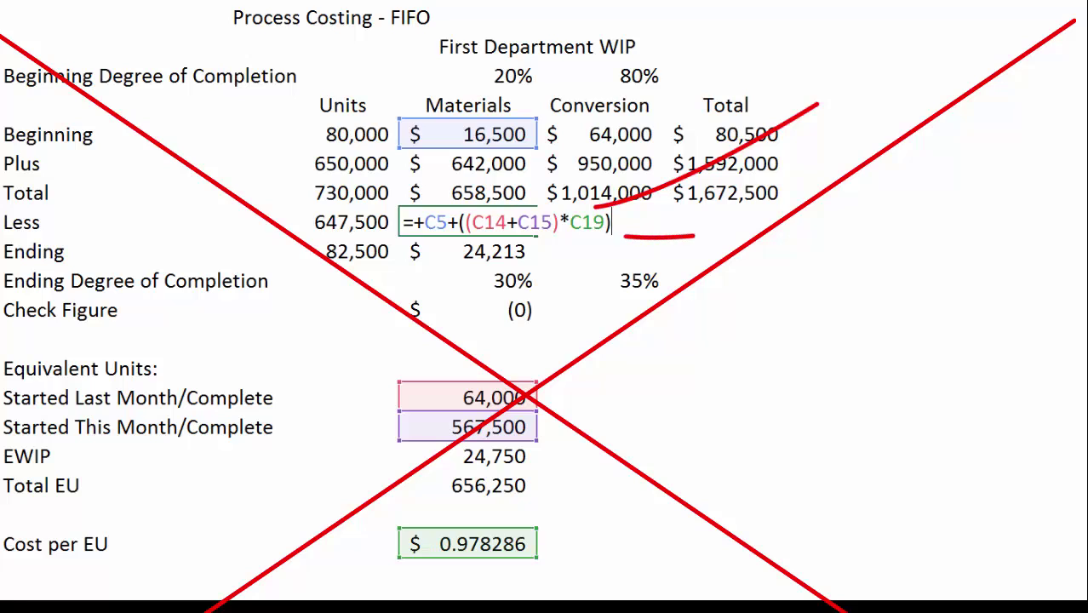
{"action": "left_click", "coordinate": [413, 221]}
{"action": "key", "text": "Delete"}
{"action": "key", "text": "Delete"}
{"action": "key", "text": "Delete"}
{"action": "key", "text": "Delete"}
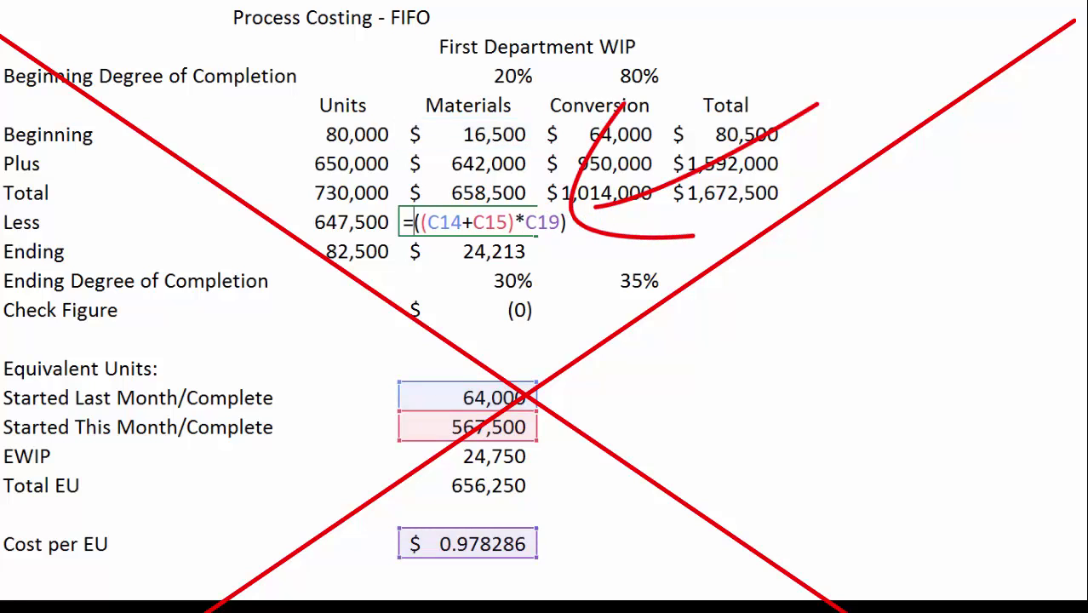
{"action": "key", "text": "Return"}
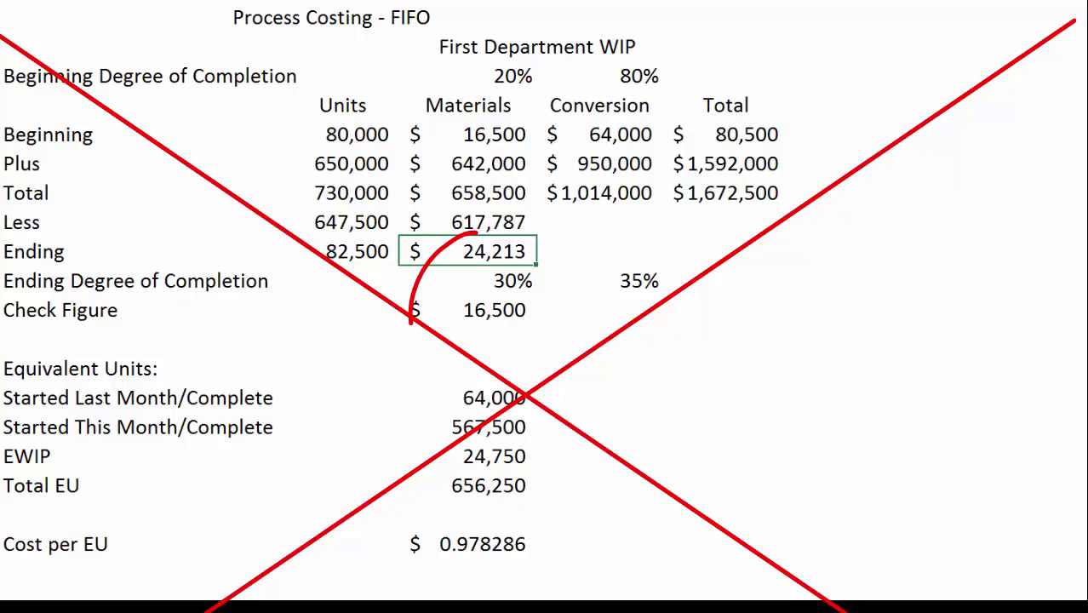
{"action": "left_click", "coordinate": [467, 280]}
{"action": "key", "text": "Down"}
{"action": "mouse_move", "coordinate": [549, 315]}
{"action": "left_mouse_down"}
{"action": "mouse_move", "coordinate": [487, 238]}
{"action": "mouse_move", "coordinate": [442, 240]}
{"action": "left_mouse_up"}
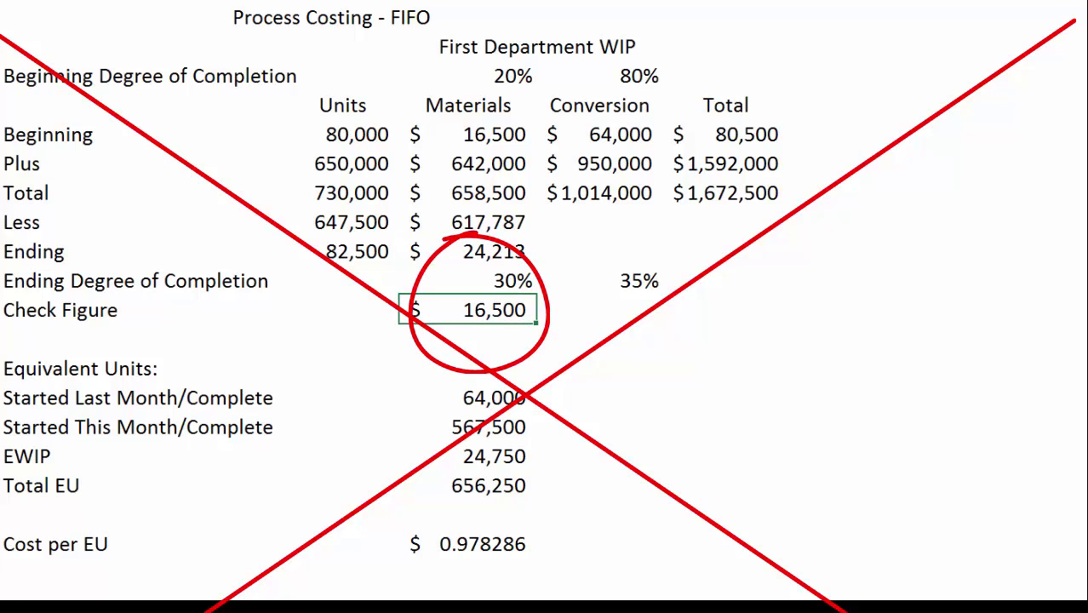
{"action": "mouse_move", "coordinate": [498, 103]}
{"action": "left_mouse_down"}
{"action": "mouse_move", "coordinate": [468, 108]}
{"action": "mouse_move", "coordinate": [421, 155]}
{"action": "mouse_move", "coordinate": [509, 174]}
{"action": "mouse_move", "coordinate": [573, 138]}
{"action": "mouse_move", "coordinate": [504, 108]}
{"action": "left_mouse_up"}
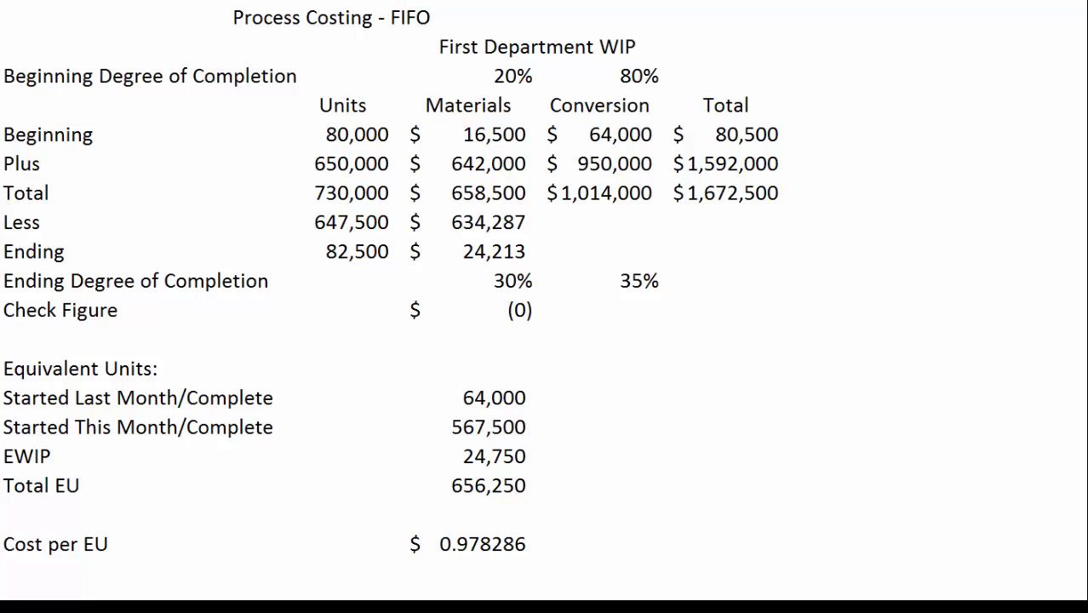
Calculate the conversion Started Last Month/Complete equivalent units with +B5*(1-D3), using the beginning units and beginning degree of completion.
{"action": "left_click", "coordinate": [599, 397]}
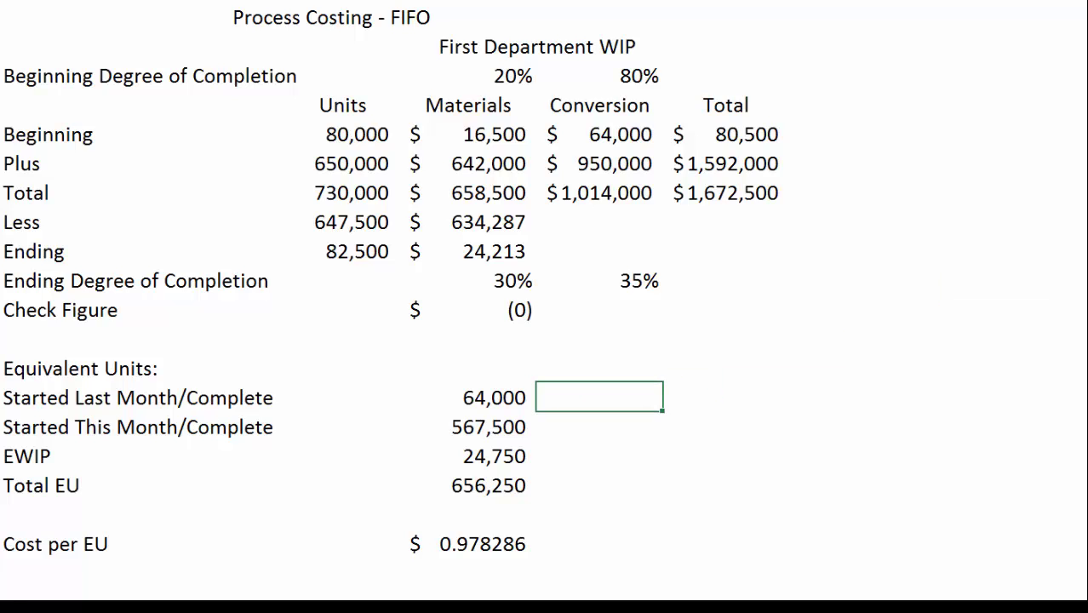
{"action": "type", "text": "+"}
{"action": "left_click", "coordinate": [342, 134]}
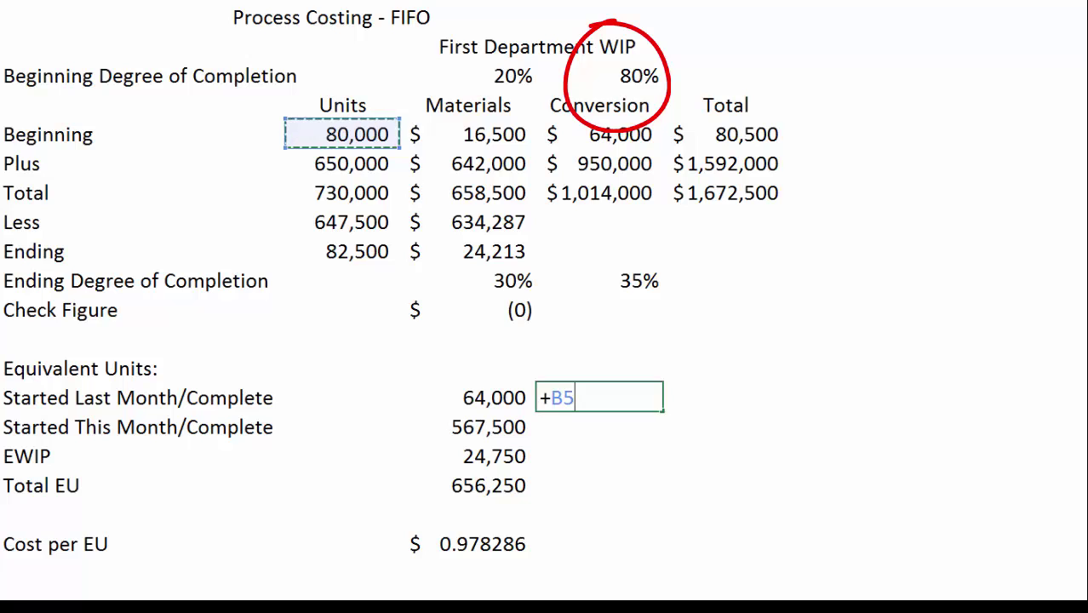
{"action": "type", "text": "*"}
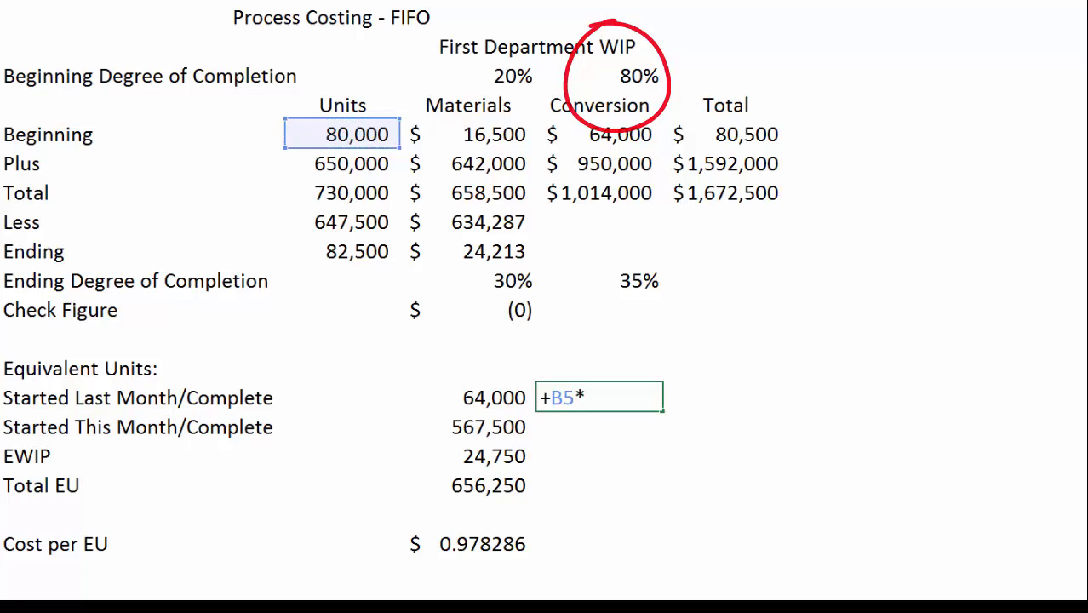
{"action": "type", "text": "(1-"}
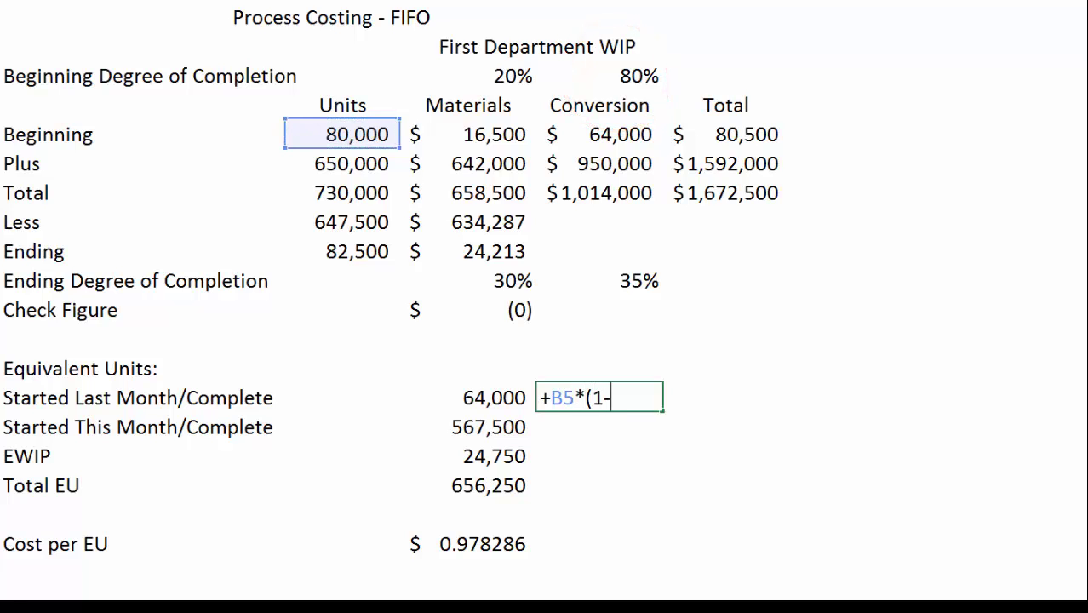
{"action": "left_click", "coordinate": [599, 75]}
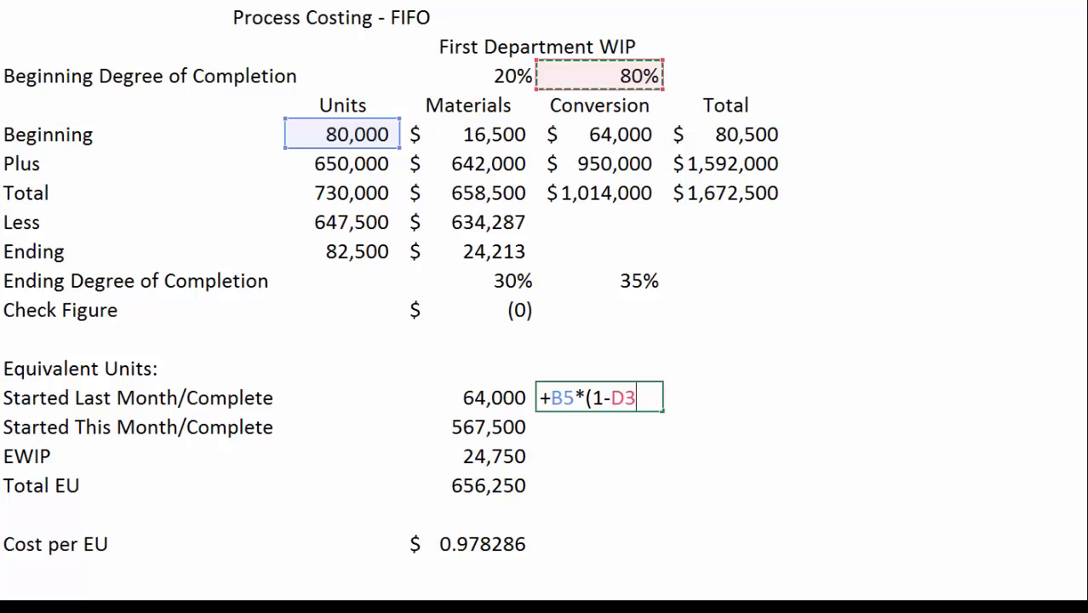
{"action": "type", "text": ")"}
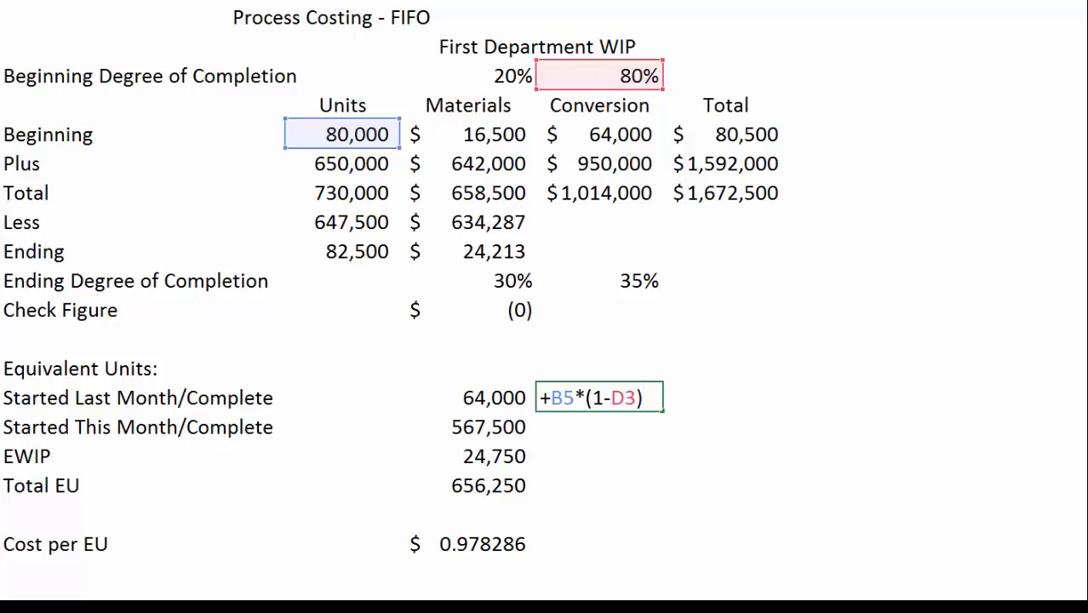
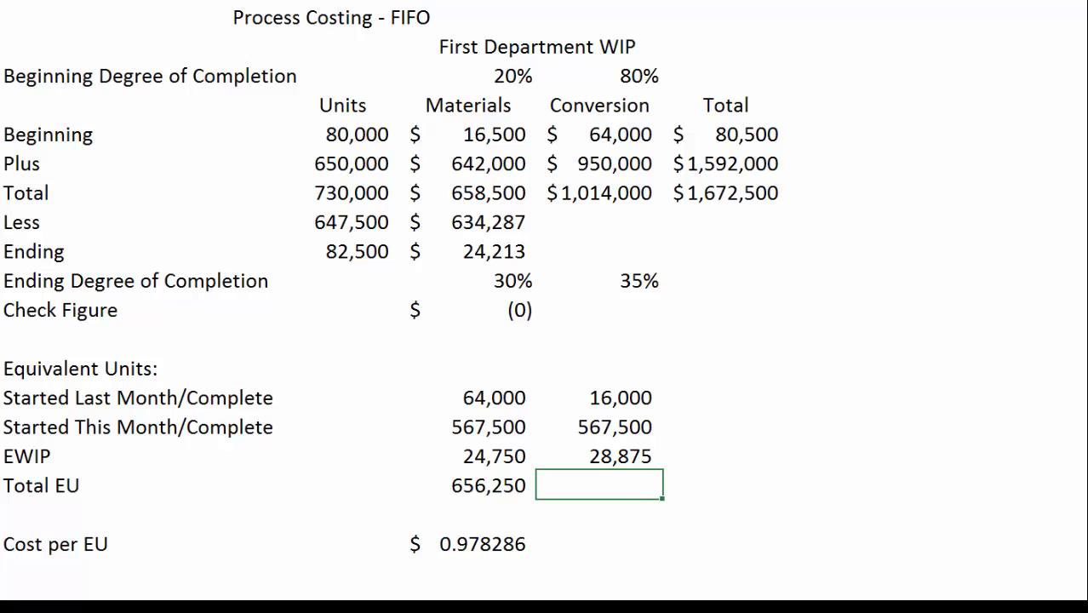
Calculate the conversion Total EU with +D14+D15+D16, adding the three equivalent unit amounts.
{"action": "type", "text": "+"}
{"action": "key", "text": "Up"}
{"action": "key", "text": "Up"}
{"action": "key", "text": "Up"}
{"action": "type", "text": "+"}
{"action": "key", "text": "Up"}
{"action": "key", "text": "Up"}
{"action": "type", "text": "+"}
{"action": "key", "text": "Up"}
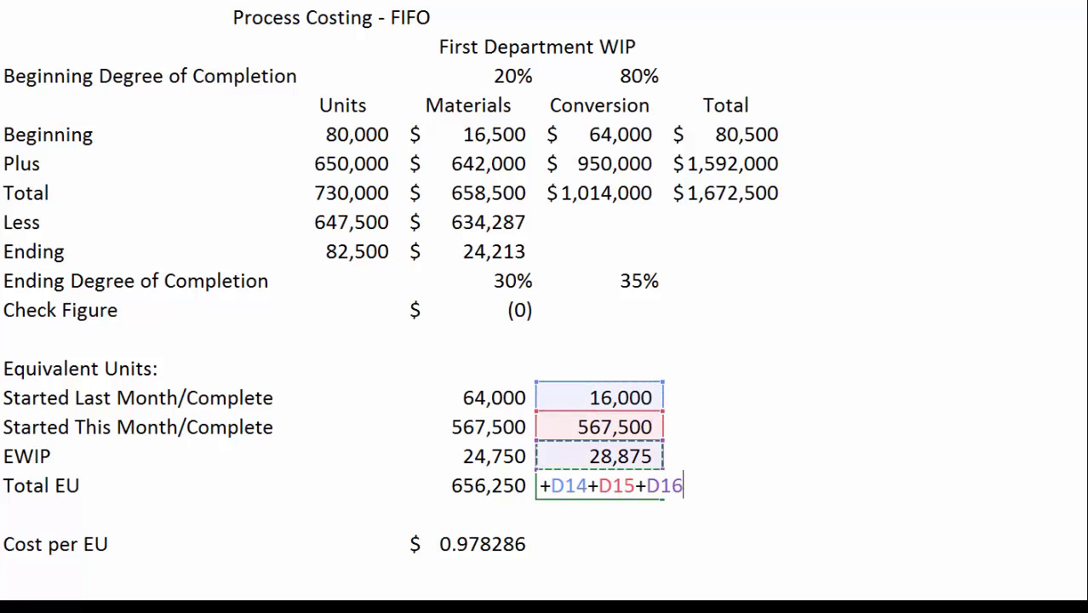
{"action": "key", "text": "Return"}
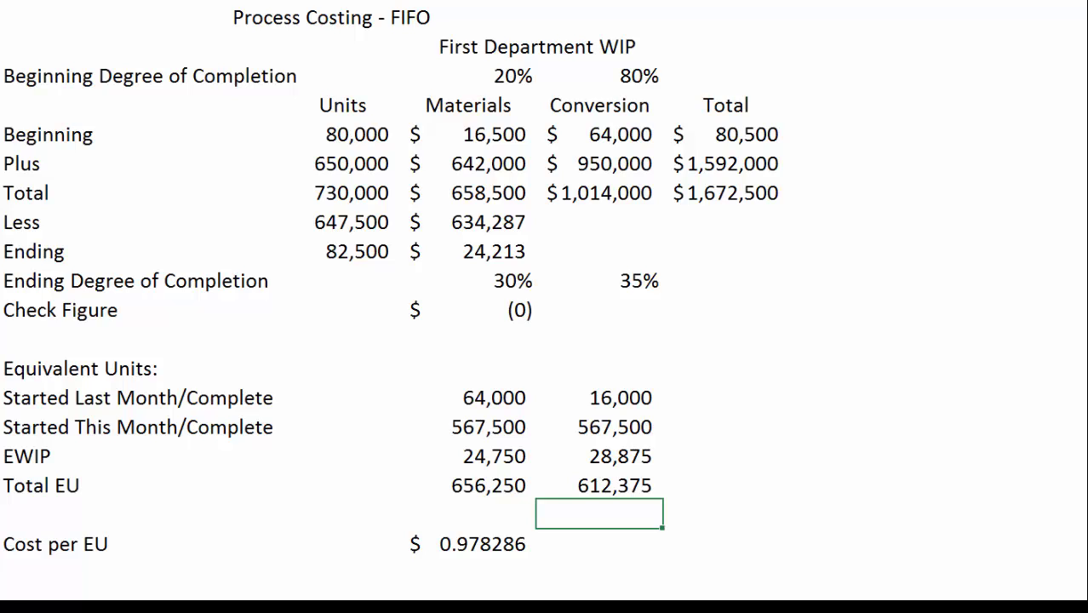
Calculate the conversion Cost per EU with +D6/D17, dividing the Plus conversion cost by the conversion Total EU.
{"action": "key", "text": "Down"}
{"action": "type", "text": "+"}
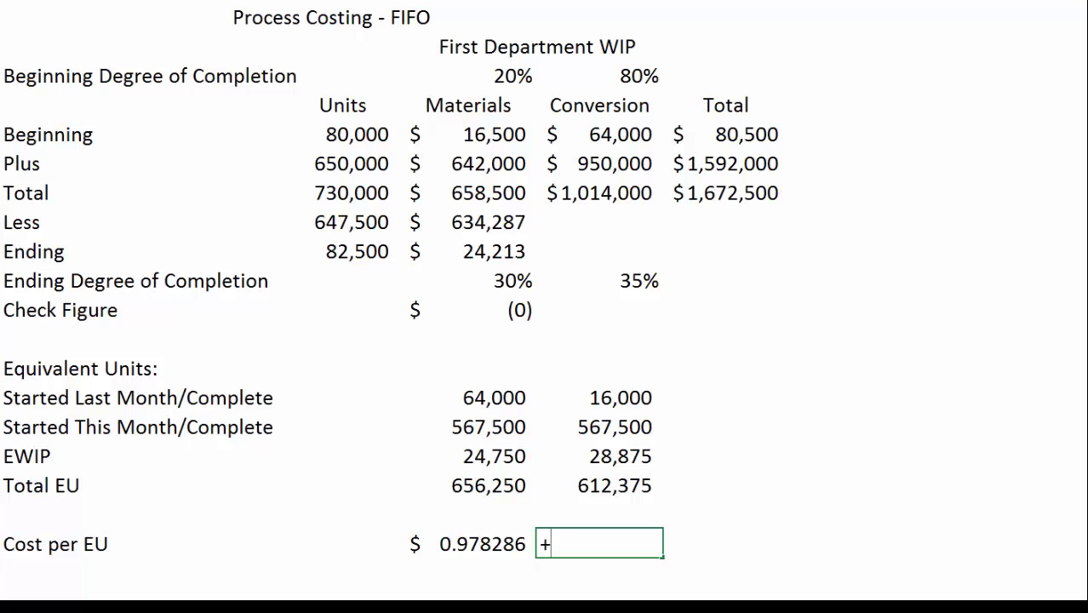
{"action": "left_click", "coordinate": [599, 164]}
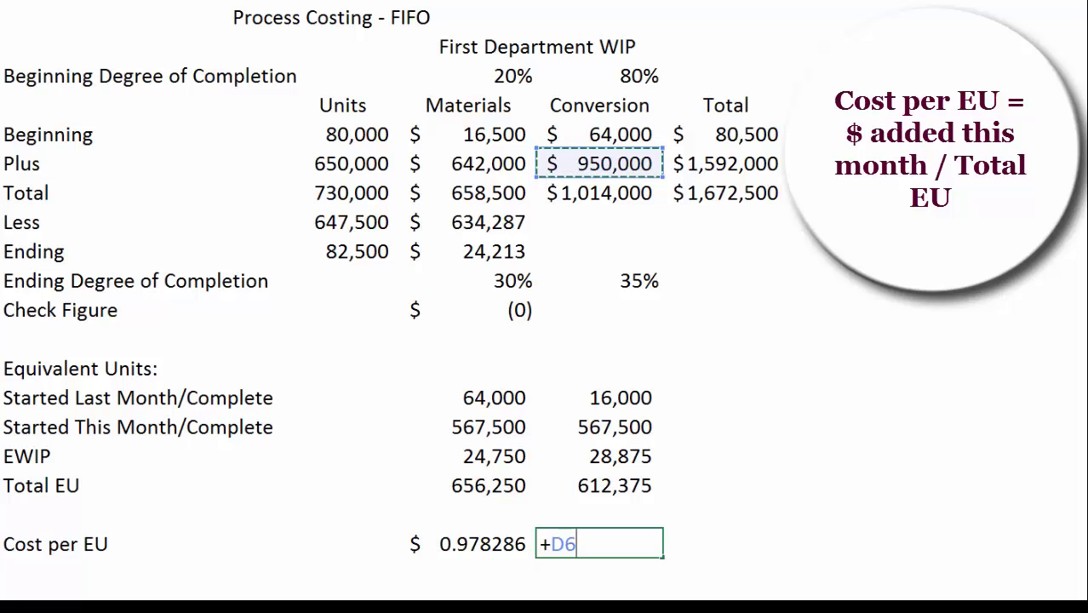
{"action": "type", "text": "*"}
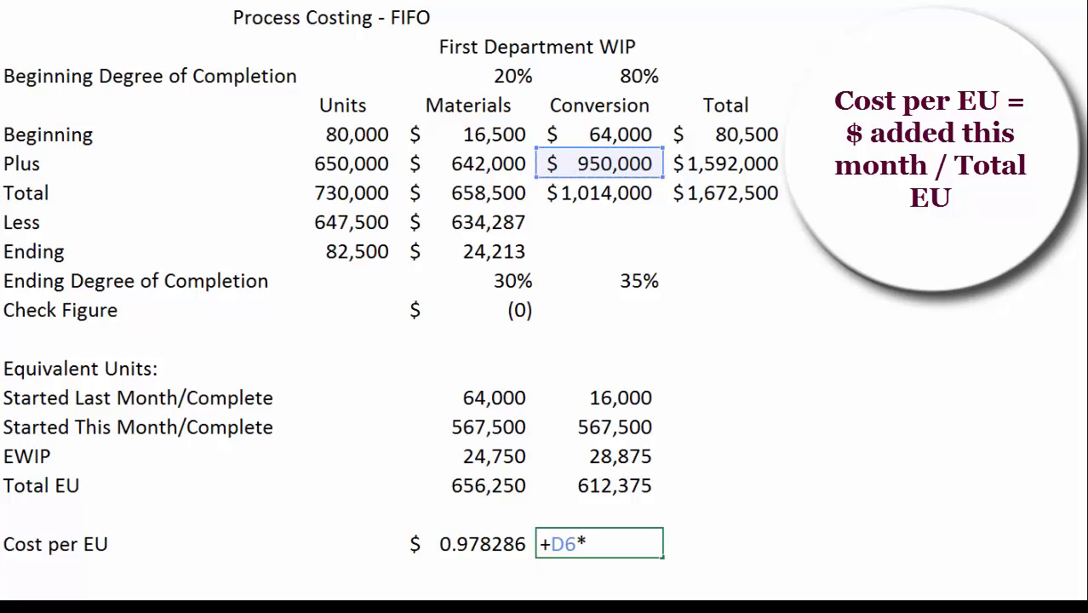
{"action": "key", "text": "BackSpace"}
{"action": "type", "text": "/"}
{"action": "left_click", "coordinate": [598, 485]}
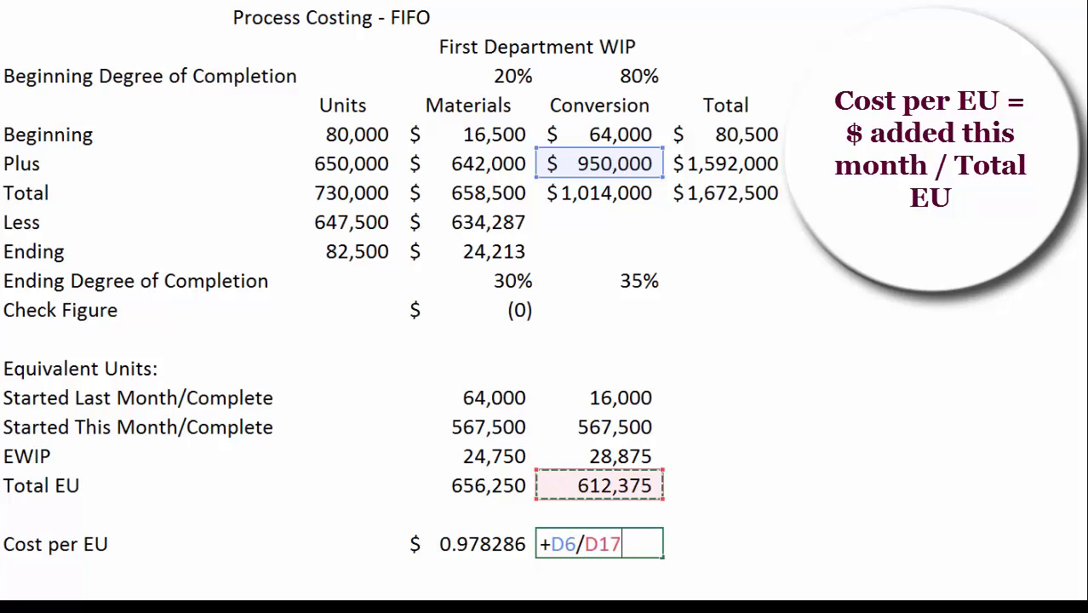
{"action": "key", "text": "Return"}
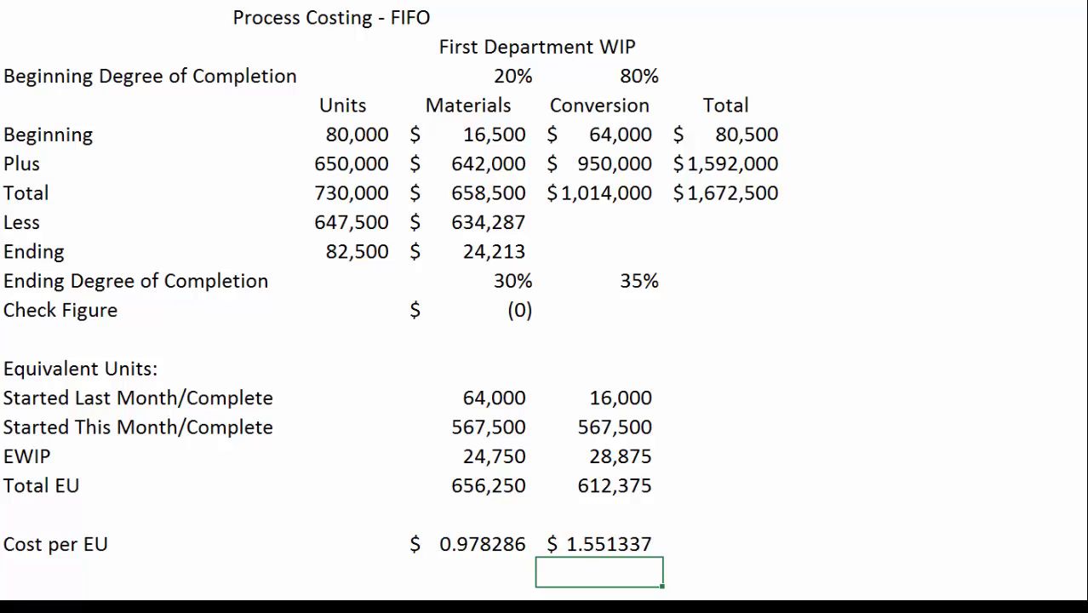
Calculate the Less conversion cost with +D5+((D14+D15)*D19), adding beginning cost to the completed equivalent units times Cost per EU.
{"action": "left_click", "coordinate": [598, 221]}
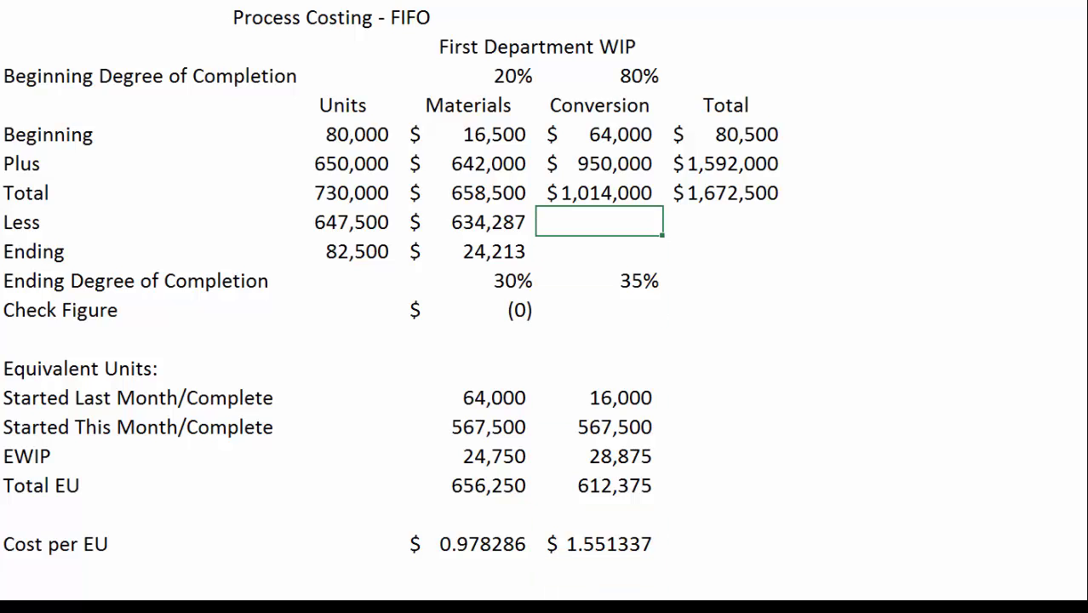
{"action": "type", "text": "+"}
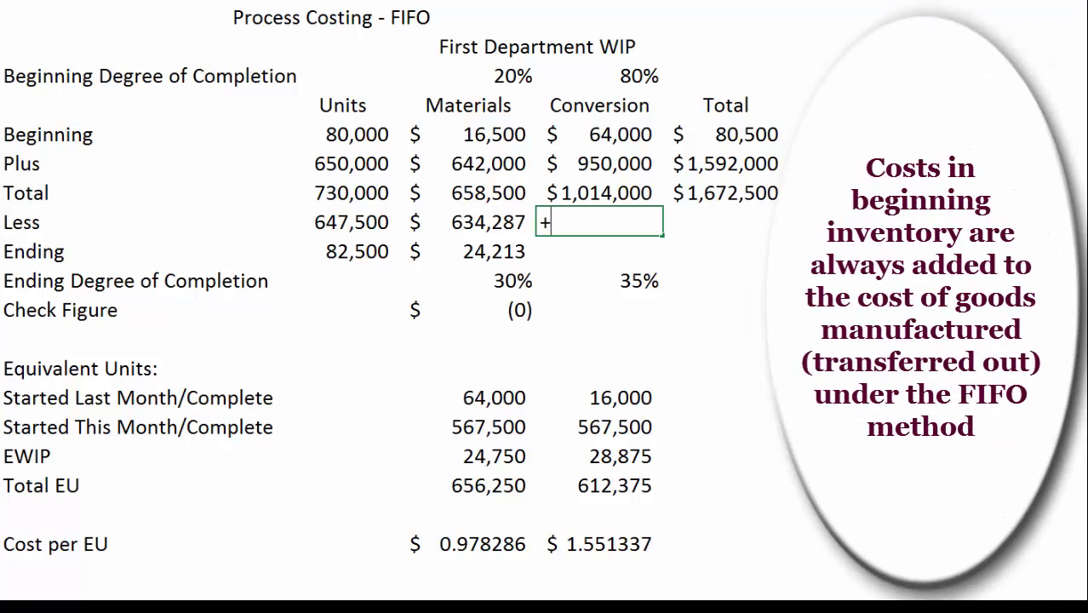
{"action": "key", "text": "Up"}
{"action": "key", "text": "Up"}
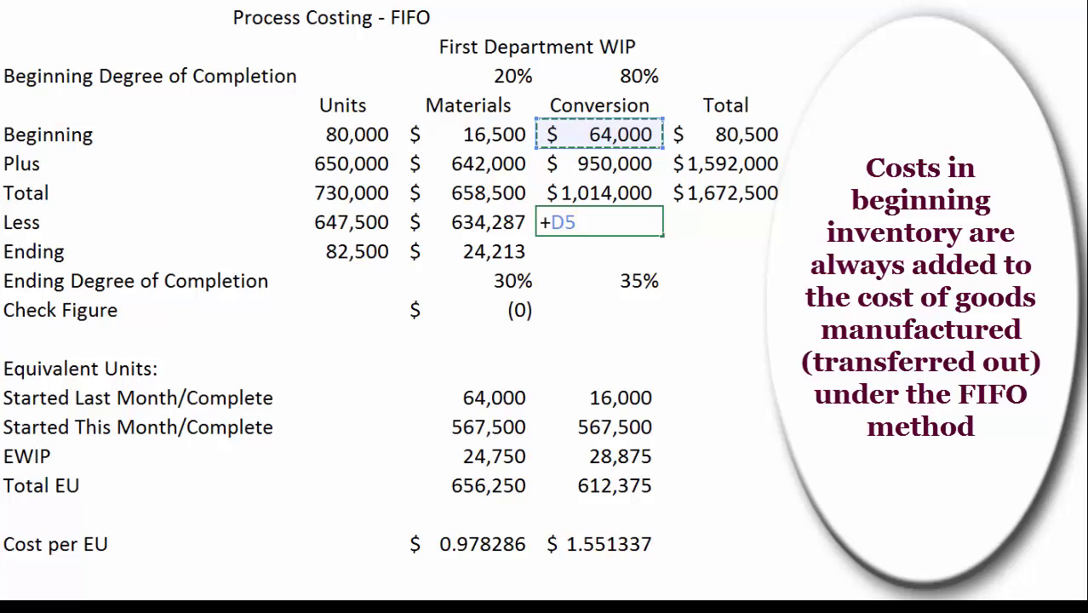
{"action": "type", "text": "+(("}
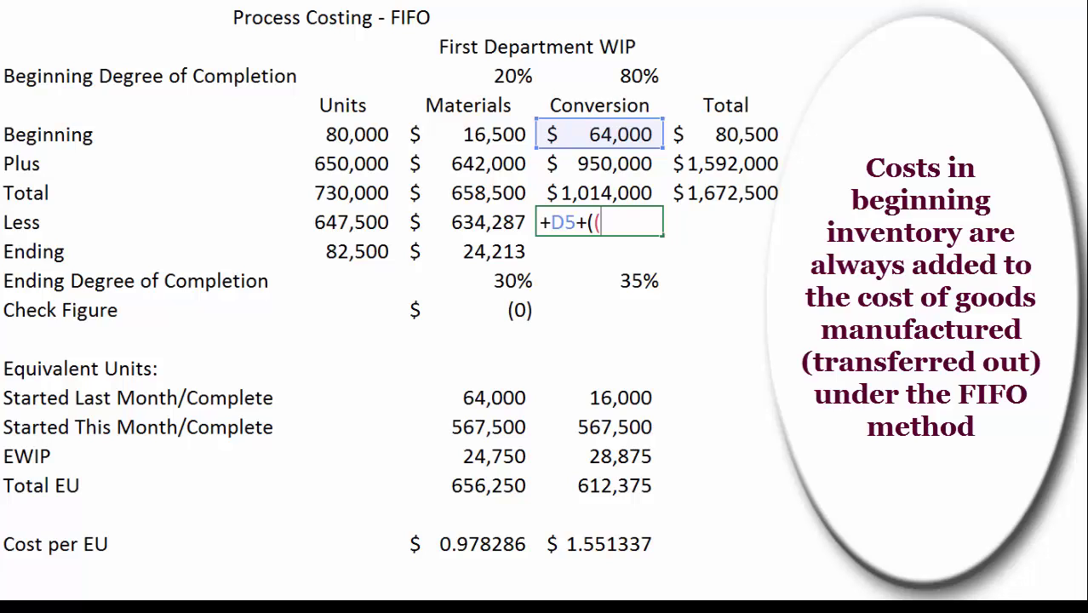
{"action": "left_click", "coordinate": [600, 398]}
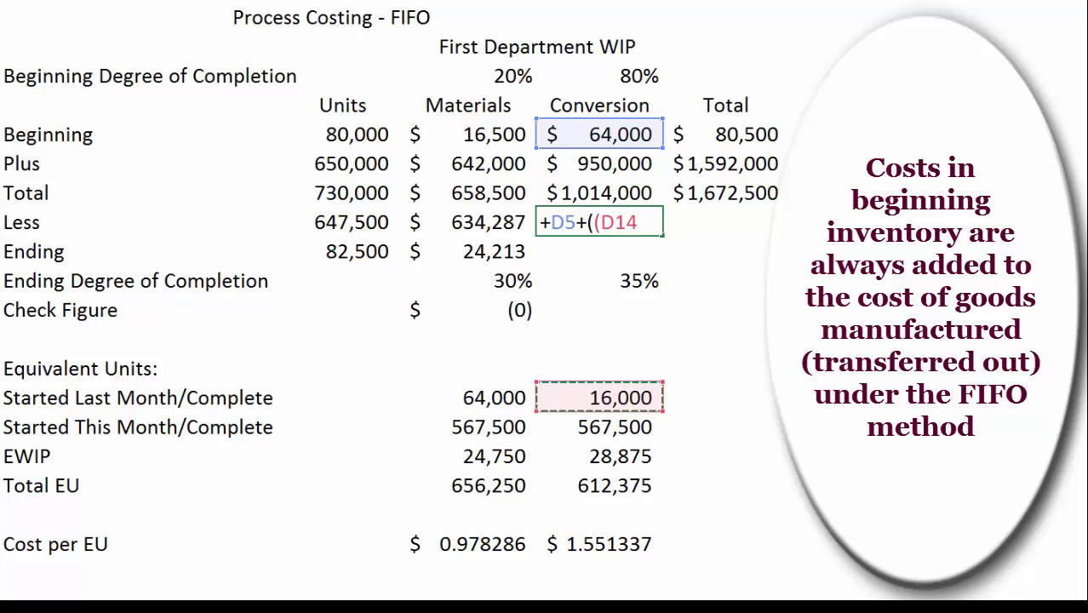
{"action": "type", "text": "+"}
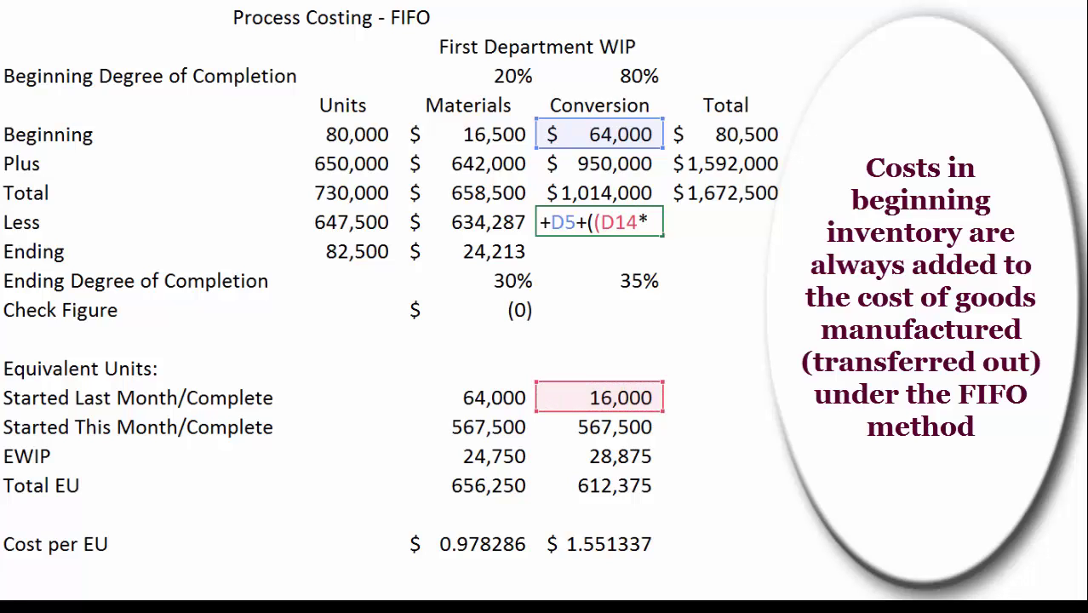
{"action": "left_click", "coordinate": [599, 427]}
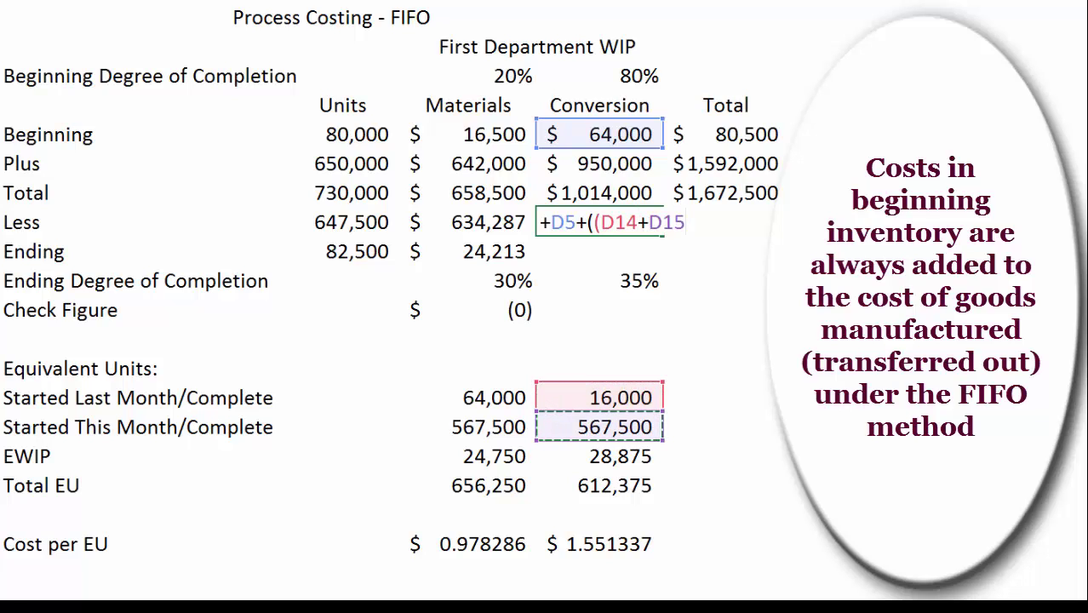
{"action": "type", "text": ")*"}
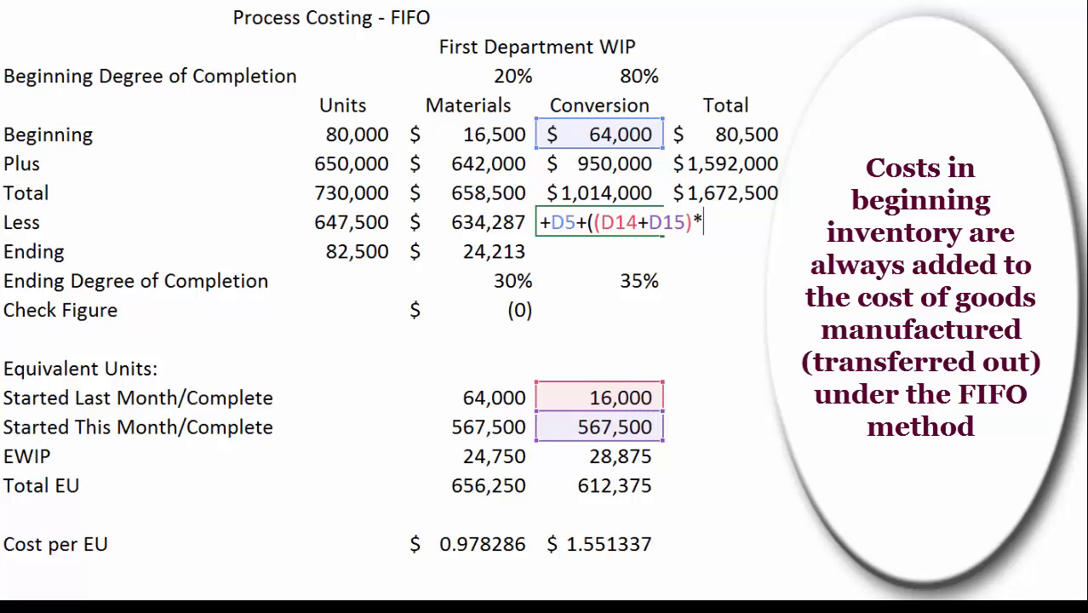
{"action": "left_click", "coordinate": [599, 544]}
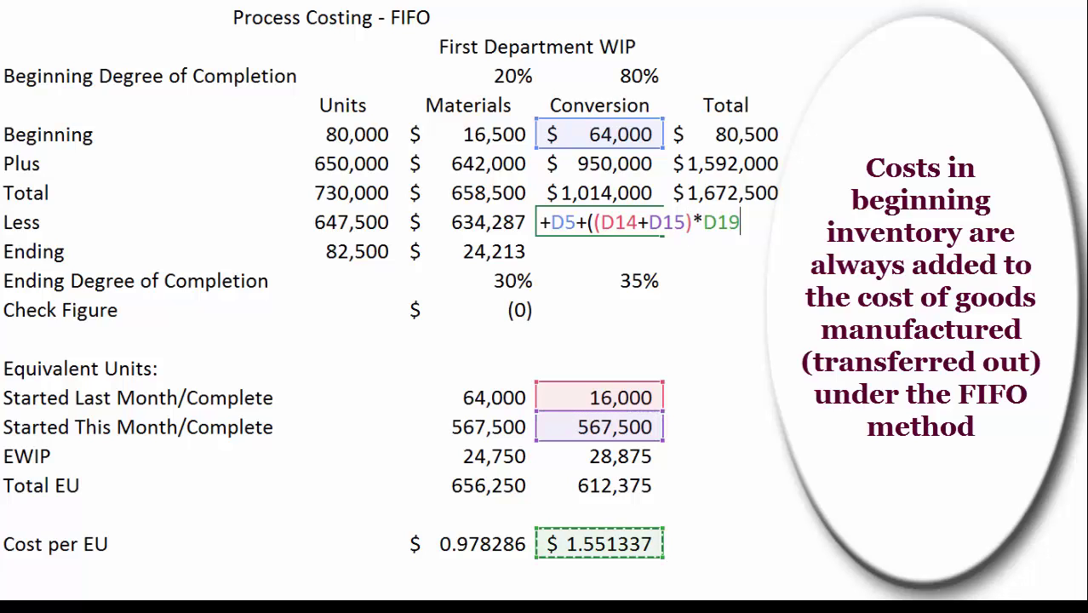
{"action": "key", "text": "Return"}
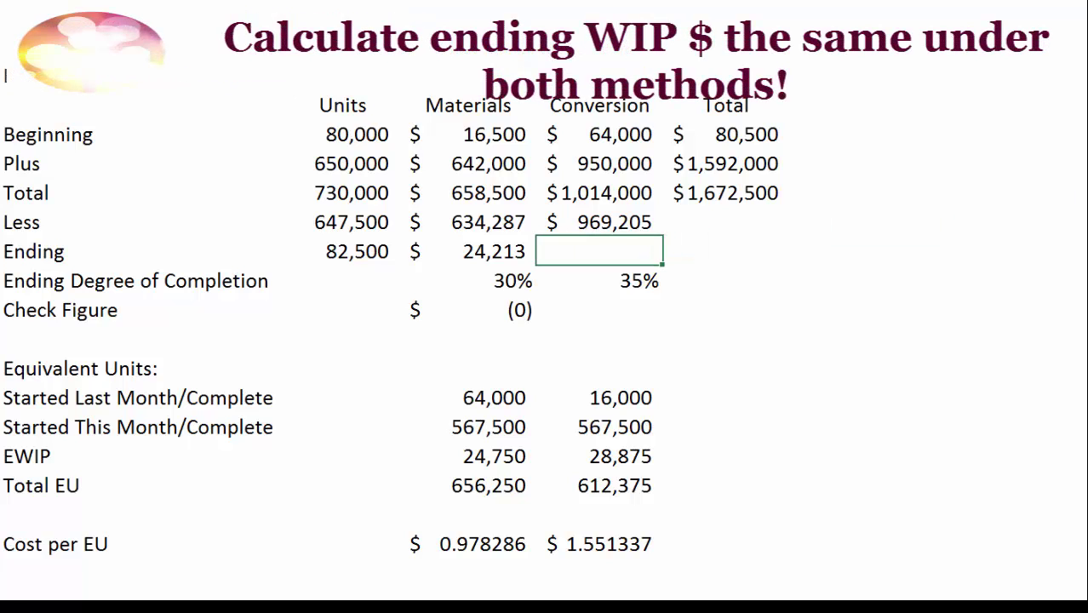
Calculate the Ending conversion cost as the EWIP equivalent units times the conversion Cost per EU.
{"action": "type", "text": "+"}
{"action": "left_click", "coordinate": [600, 456]}
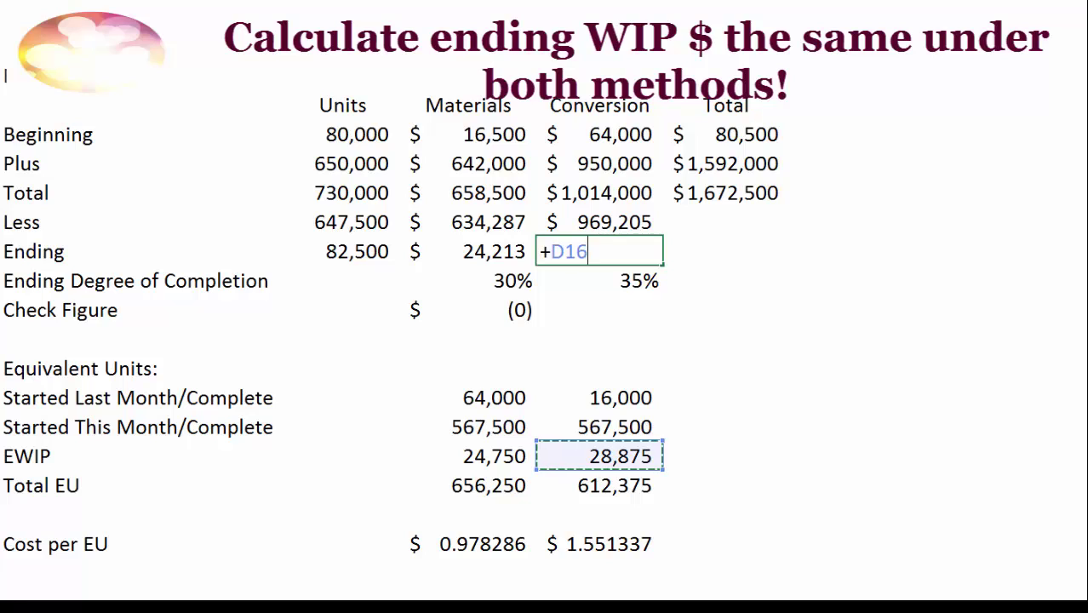
{"action": "type", "text": "*"}
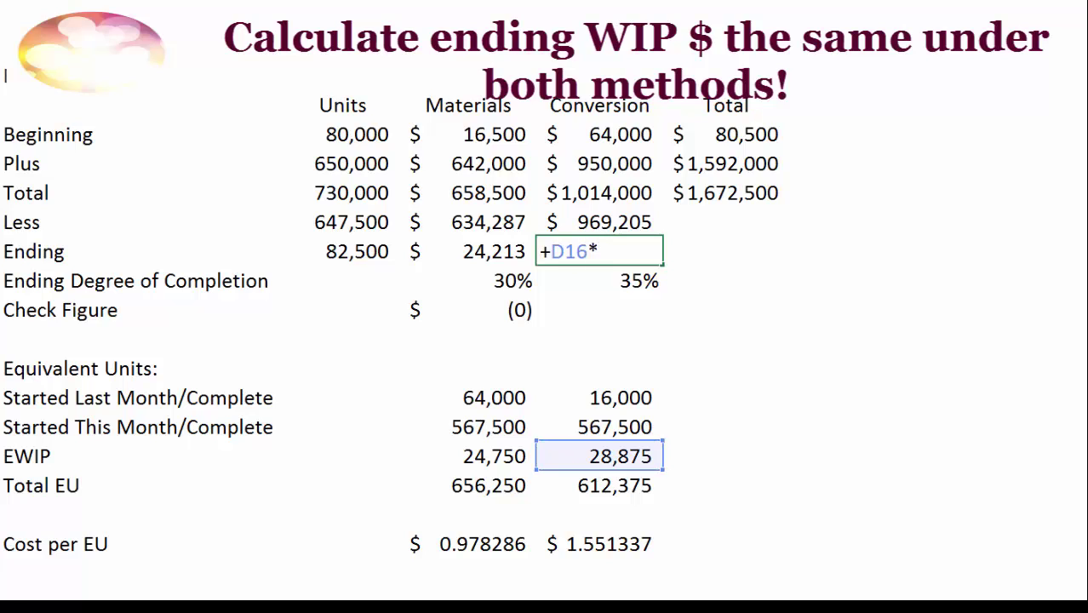
{"action": "left_click", "coordinate": [600, 543]}
{"action": "key", "text": "Return"}
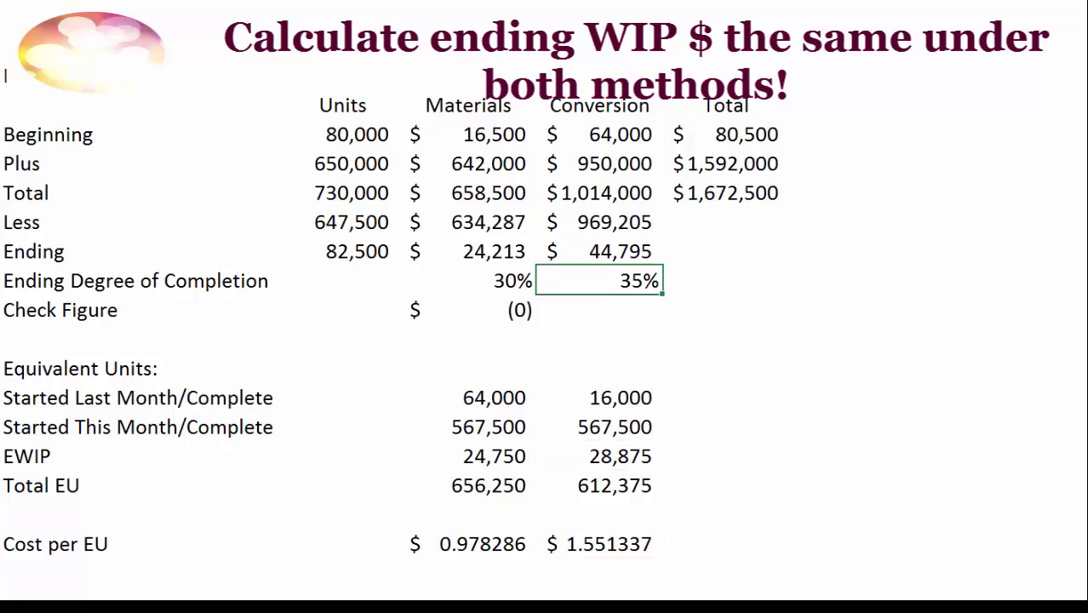
Calculate the conversion Check Figure with +D7-D8-D9, subtracting the Less and Ending conversion costs from the Total conversion cost.
{"action": "key", "text": "Down"}
{"action": "type", "text": "+"}
{"action": "key", "text": "Up"}
{"action": "key", "text": "Up"}
{"action": "key", "text": "Up"}
{"action": "key", "text": "Up"}
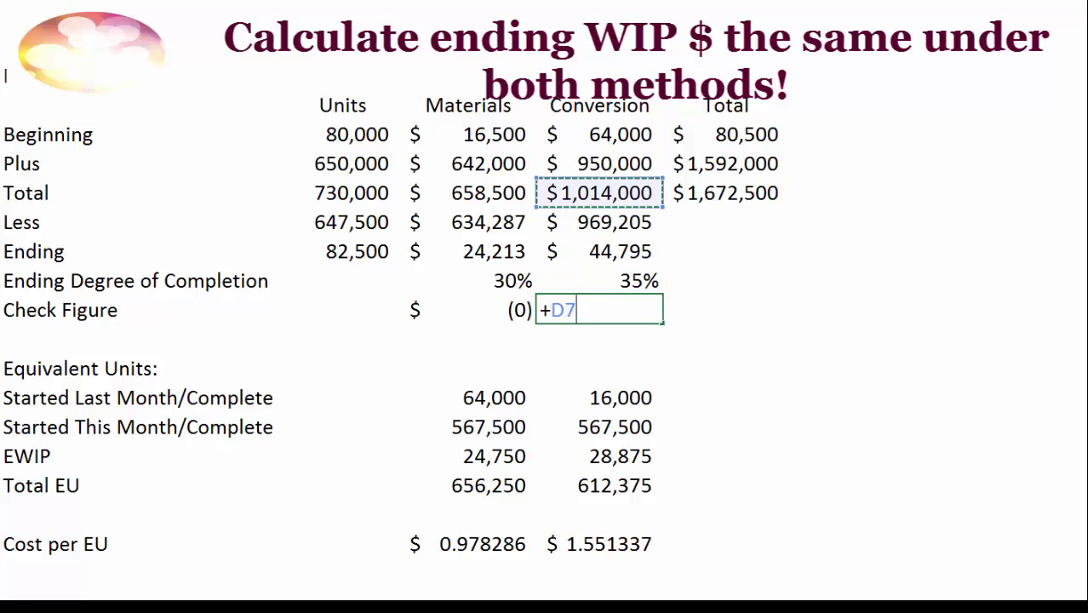
{"action": "type", "text": "-"}
{"action": "key", "text": "Up"}
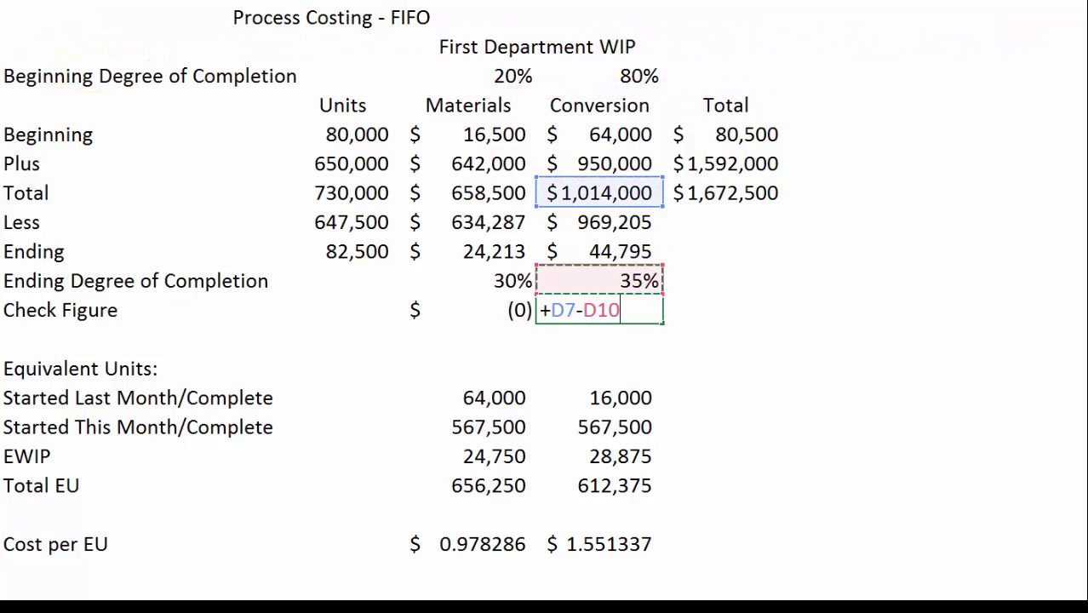
{"action": "key", "text": "Up"}
{"action": "key", "text": "Up"}
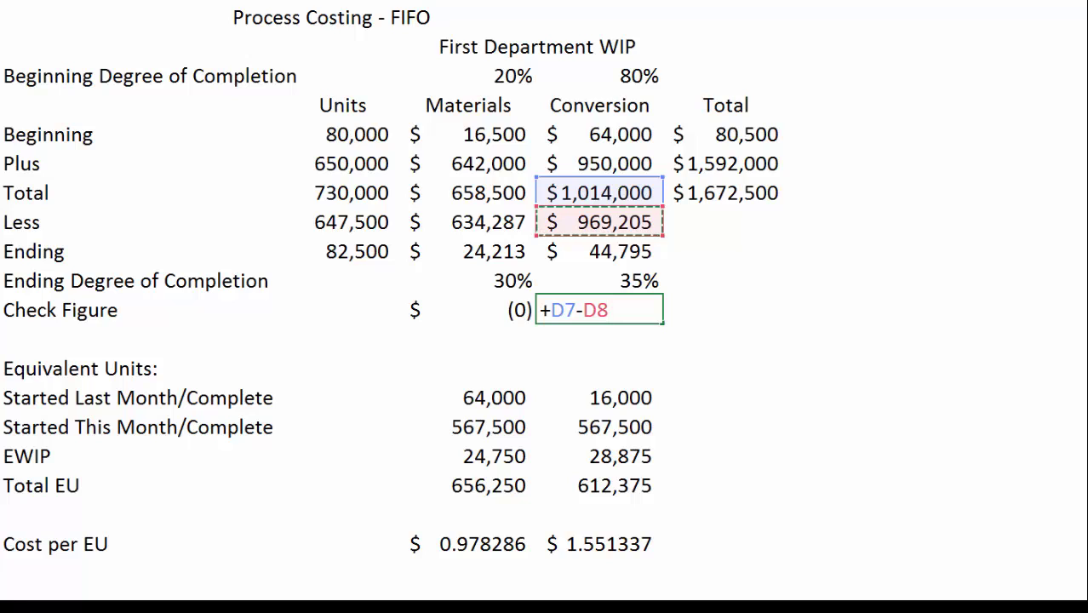
{"action": "type", "text": "-"}
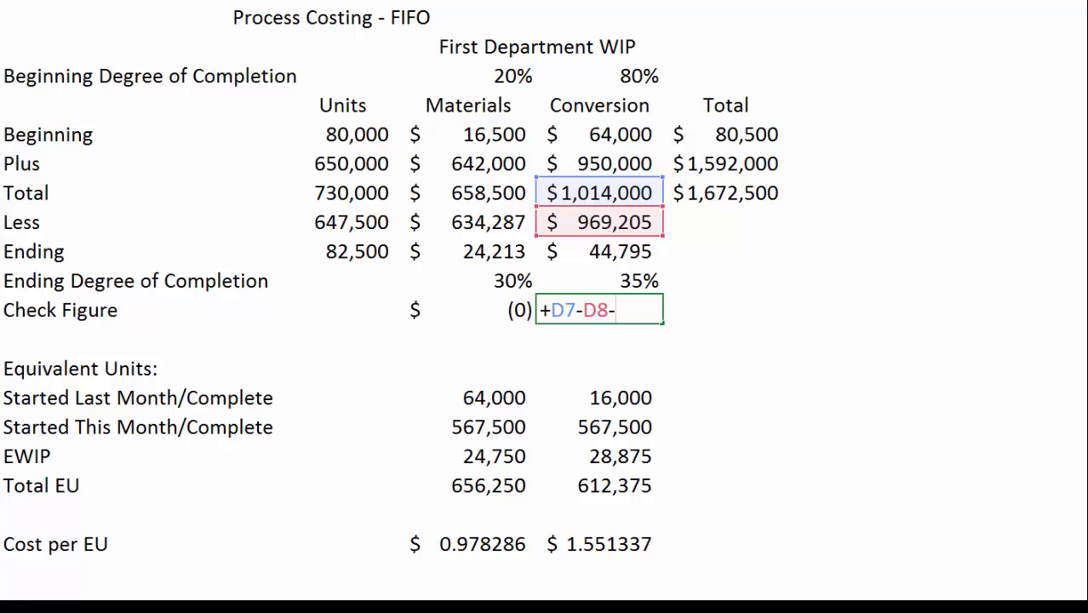
{"action": "key", "text": "Up"}
{"action": "key", "text": "Up"}
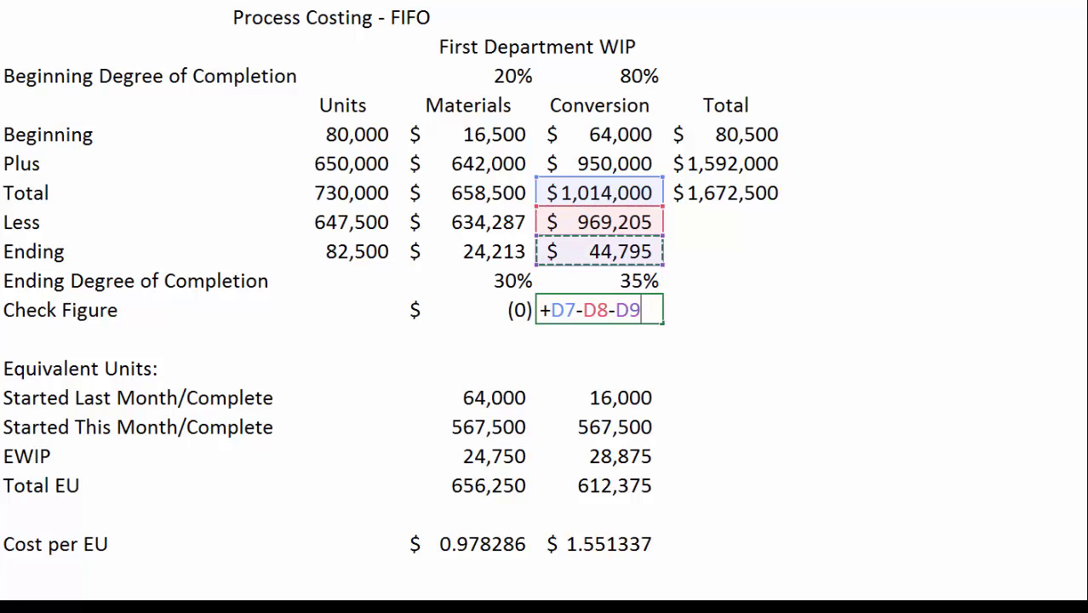
{"action": "key", "text": "Return"}
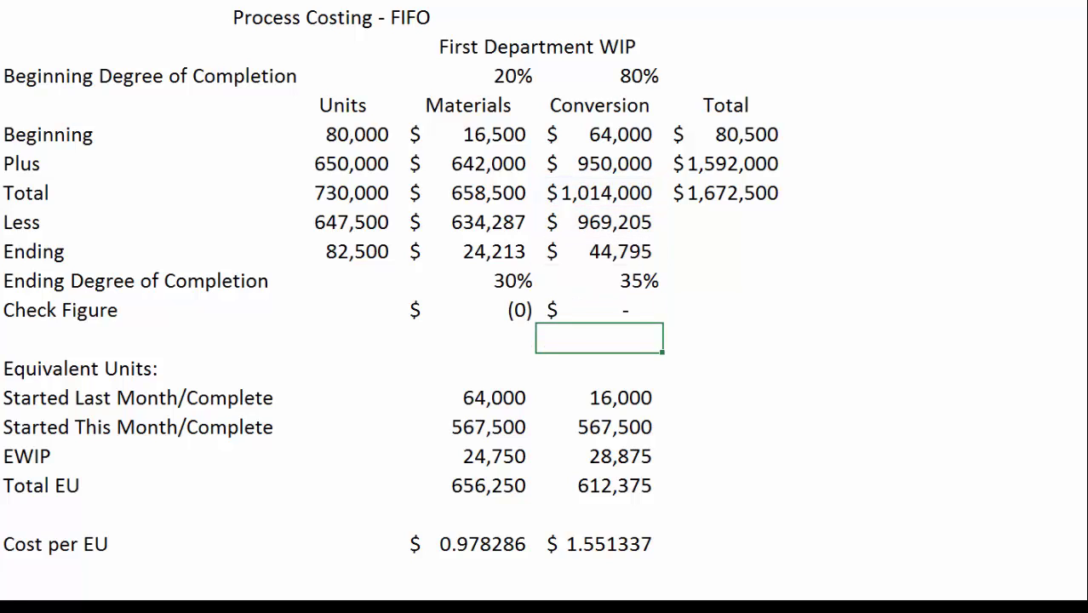
Calculate the Less amount in the Total column with +C8+D8, adding the materials and conversion costs.
{"action": "left_click", "coordinate": [725, 222]}
{"action": "type", "text": "+"}
{"action": "key", "text": "Left"}
{"action": "key", "text": "Left"}
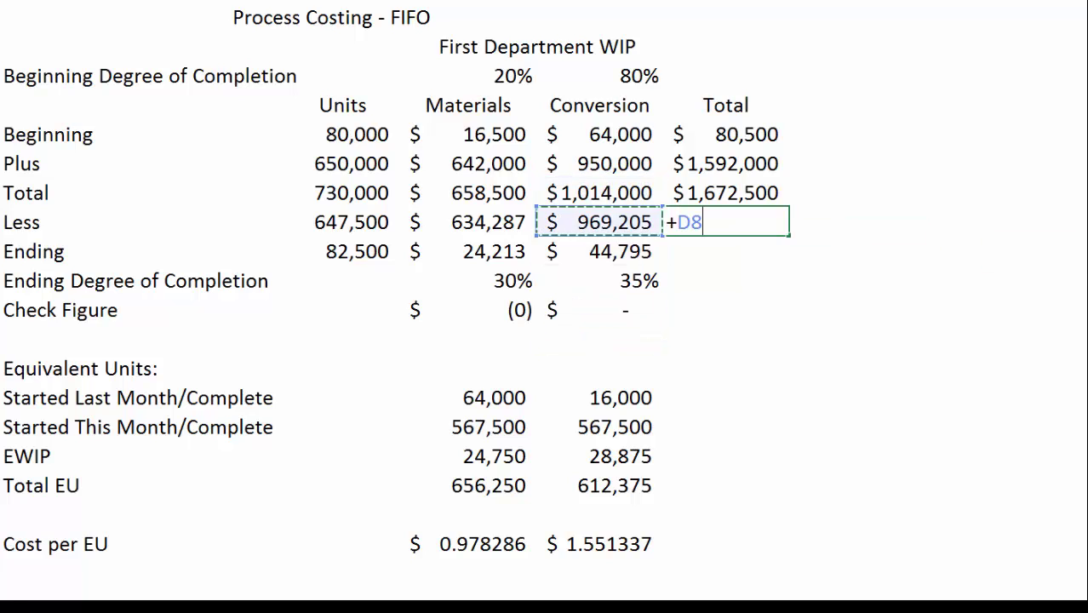
{"action": "type", "text": "+"}
{"action": "key", "text": "Left"}
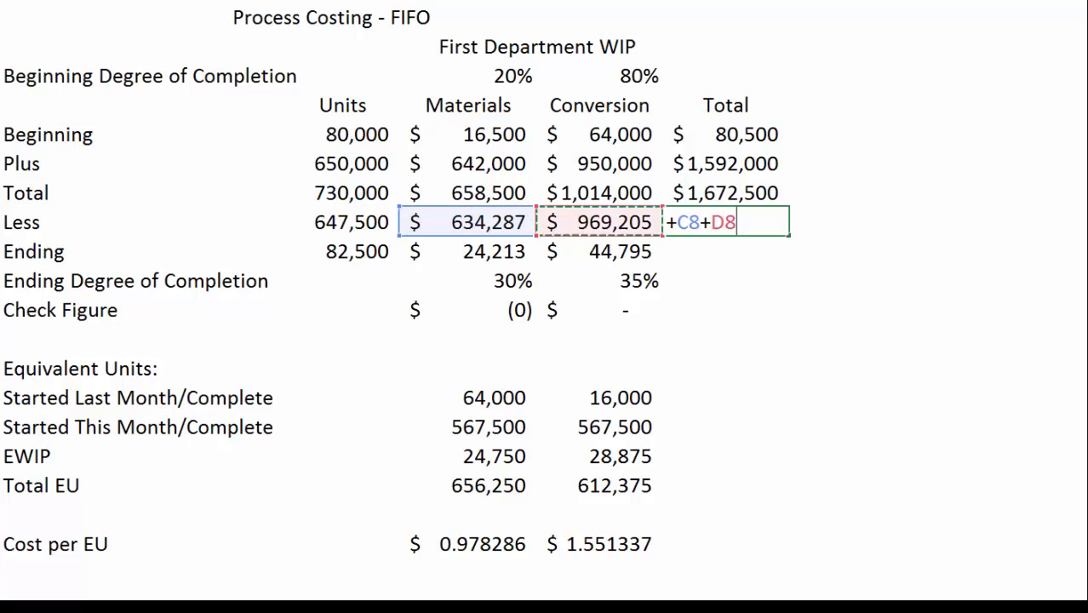
{"action": "key", "text": "Return"}
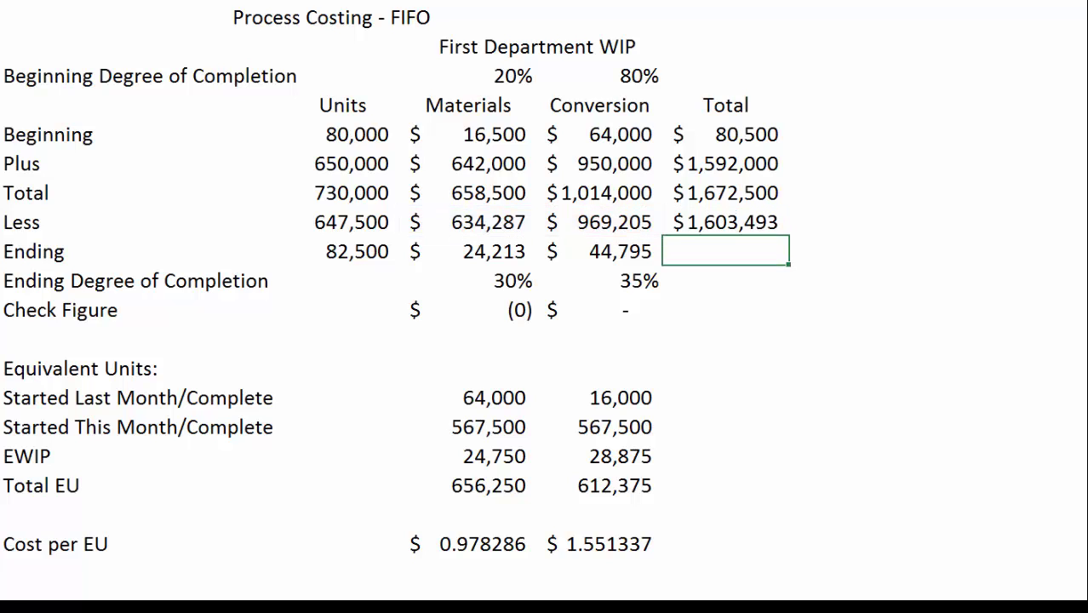
Calculate the Ending amount in the Total column with +C9+D9, adding ending materials and conversion costs.
{"action": "type", "text": "+"}
{"action": "key", "text": "Left"}
{"action": "key", "text": "Left"}
{"action": "type", "text": "*"}
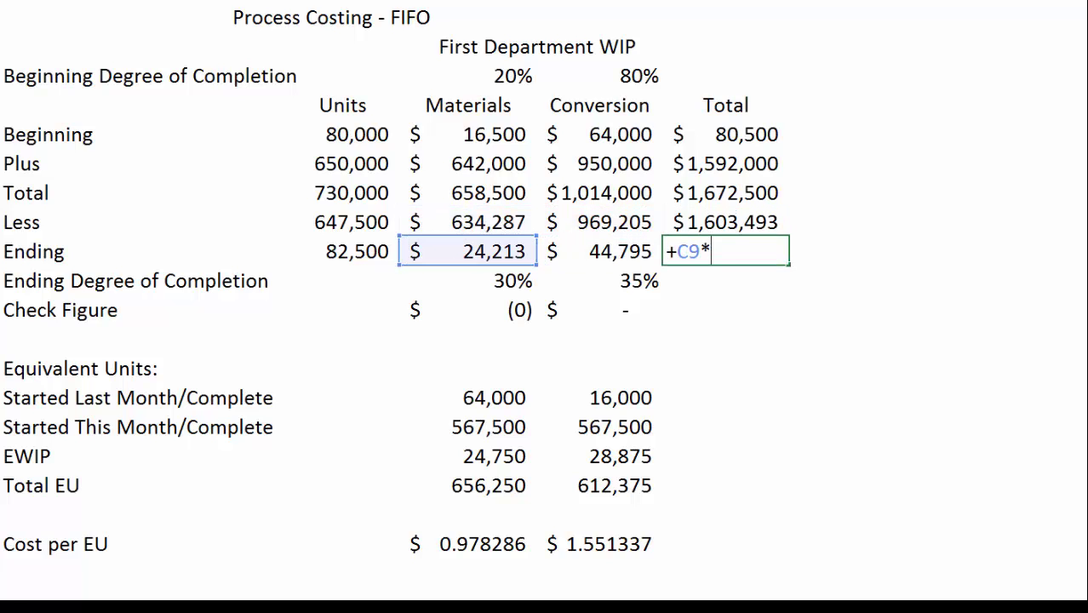
{"action": "key", "text": "BackSpace"}
{"action": "type", "text": "+"}
{"action": "key", "text": "Left"}
{"action": "key", "text": "Return"}
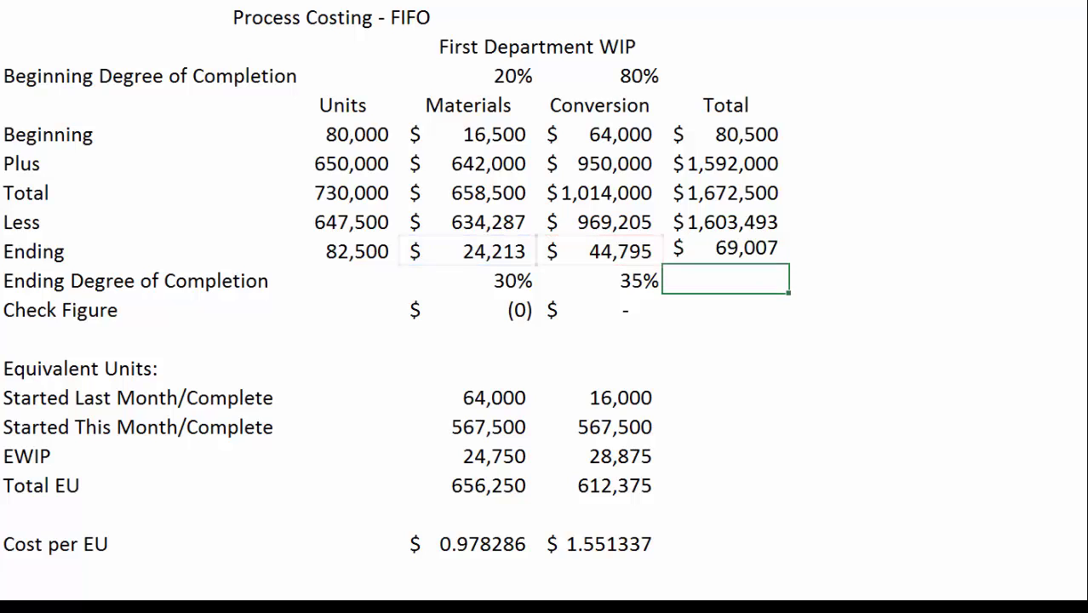
Calculate the Total column's Check Figure with +E7-E8-E9, subtracting the Less and Ending amounts from the Total cost.
{"action": "key", "text": "Down"}
{"action": "type", "text": "+"}
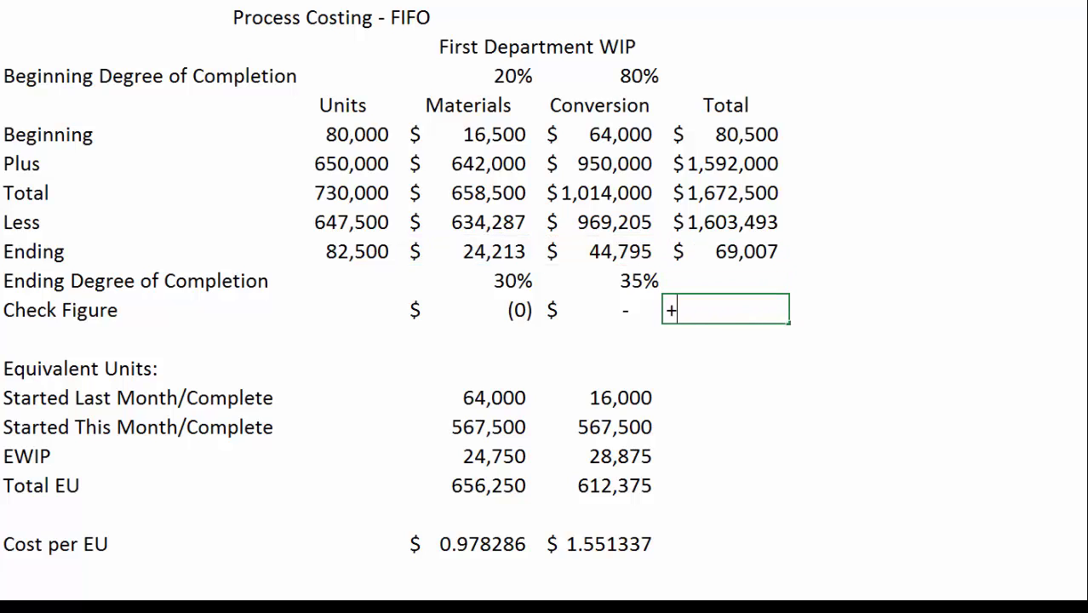
{"action": "key", "text": "Up"}
{"action": "key", "text": "Up"}
{"action": "key", "text": "Up"}
{"action": "key", "text": "Up"}
{"action": "type", "text": "-"}
{"action": "key", "text": "Up"}
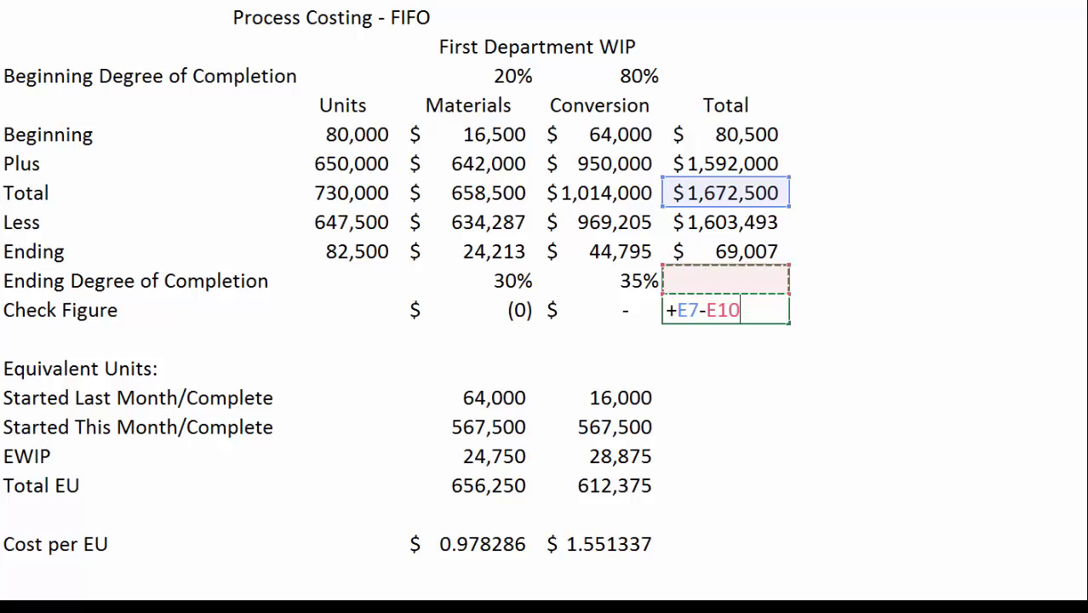
{"action": "key", "text": "Up"}
{"action": "key", "text": "Up"}
{"action": "type", "text": "-"}
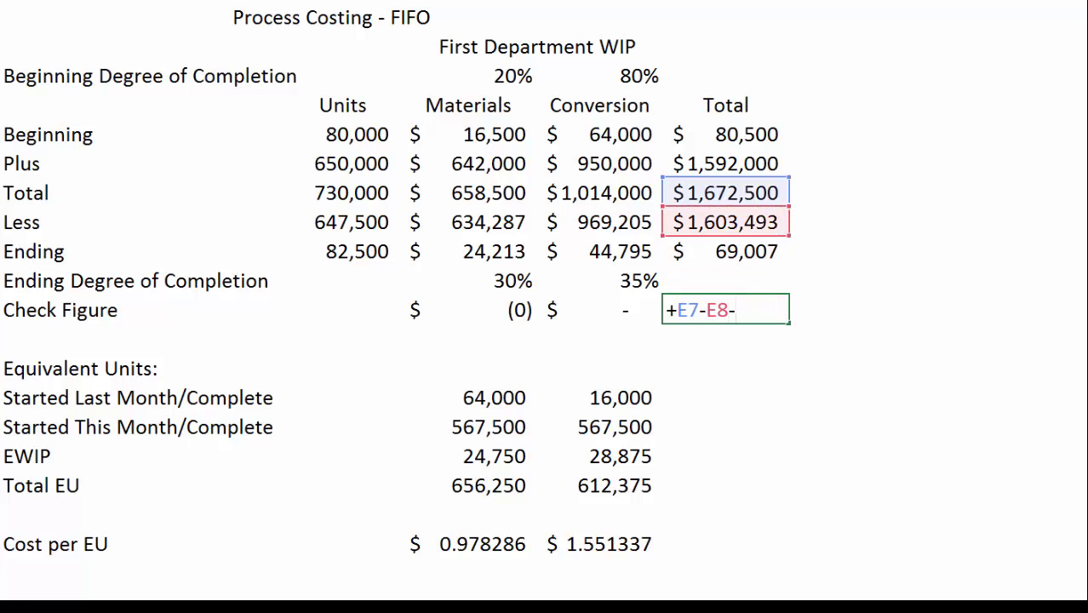
{"action": "key", "text": "Up"}
{"action": "key", "text": "Up"}
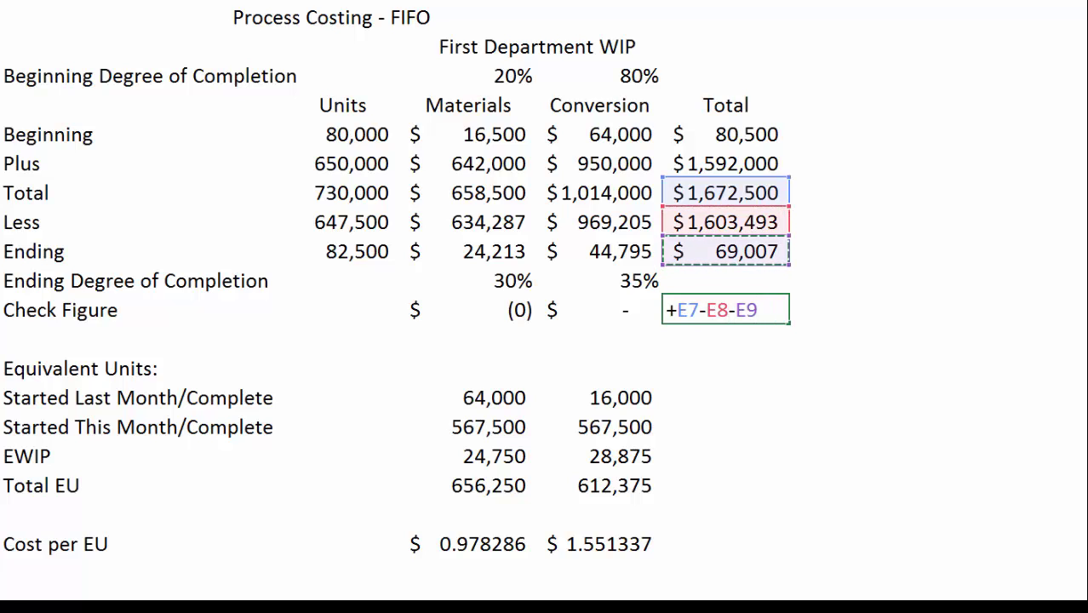
{"action": "key", "text": "Return"}
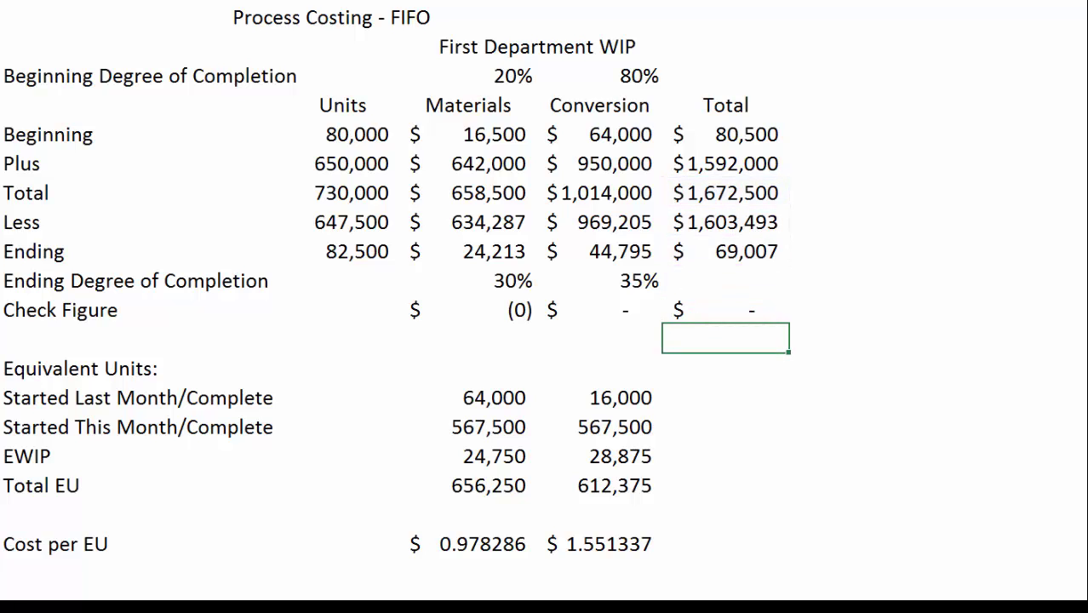
Narrow column A and enter the 2nd Dept. Wip debit as +E8, linking to the total Less cost.
{"action": "left_click_drag", "start_coordinate": [286, 2], "coordinate": [65, 3]}
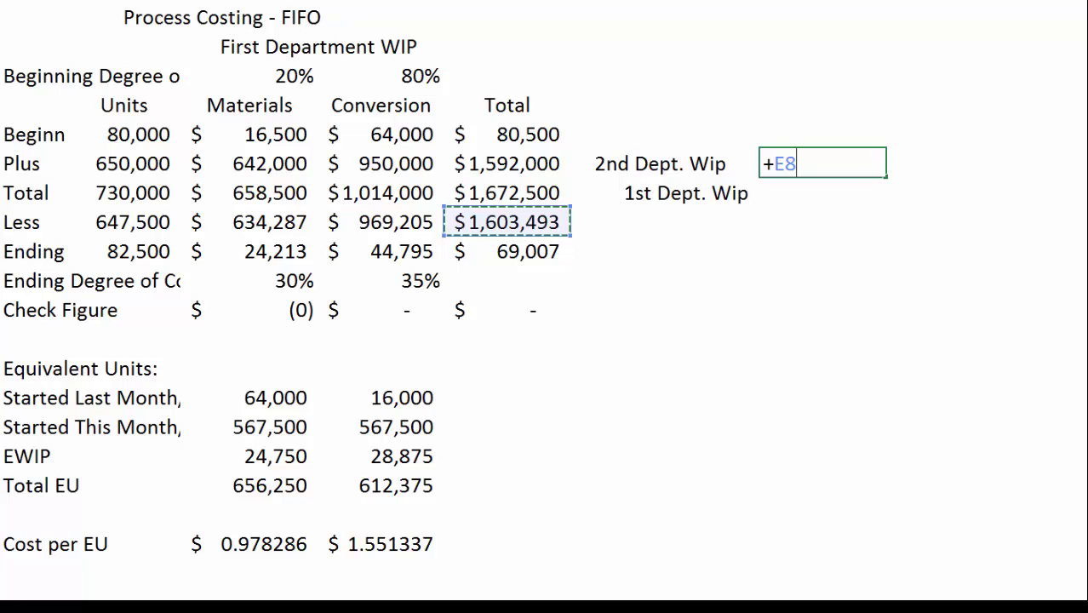
{"action": "key", "text": "Return"}
{"action": "key", "text": "Return"}
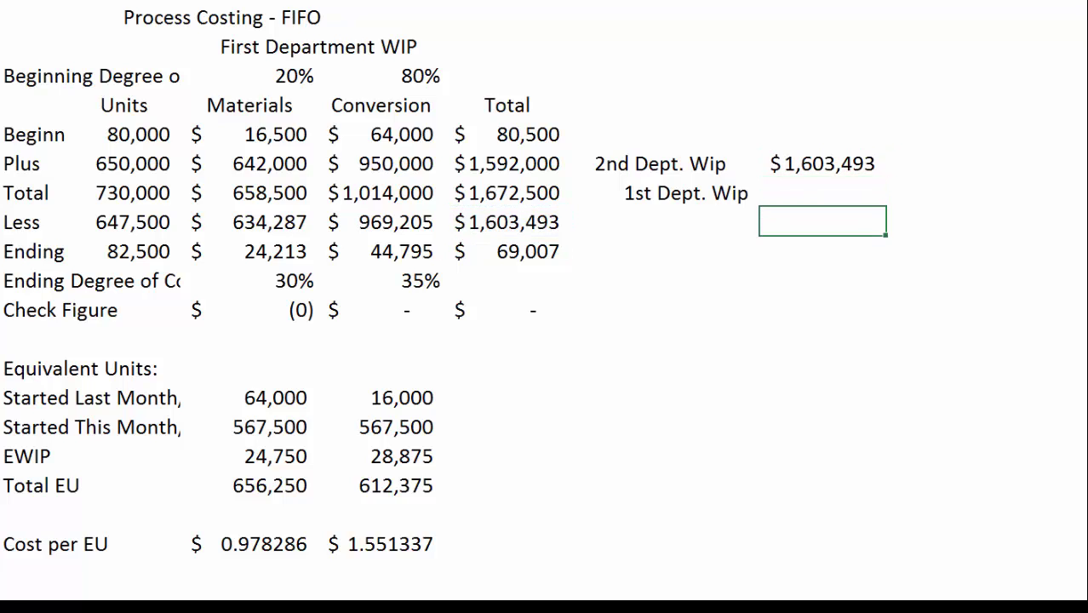
Enter the 1st Dept. Wip credit in column J as +E8, linking to the total Less cost.
{"action": "key", "text": "Up"}
{"action": "key", "text": "Right"}
{"action": "type", "text": "+"}
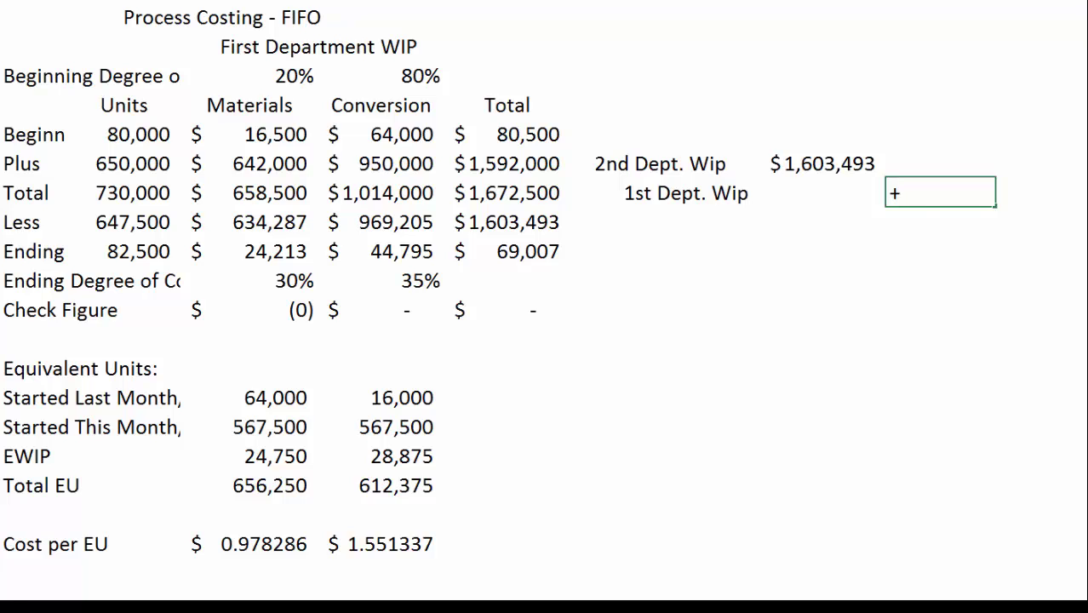
{"action": "left_click", "coordinate": [507, 222]}
{"action": "key", "text": "Return"}
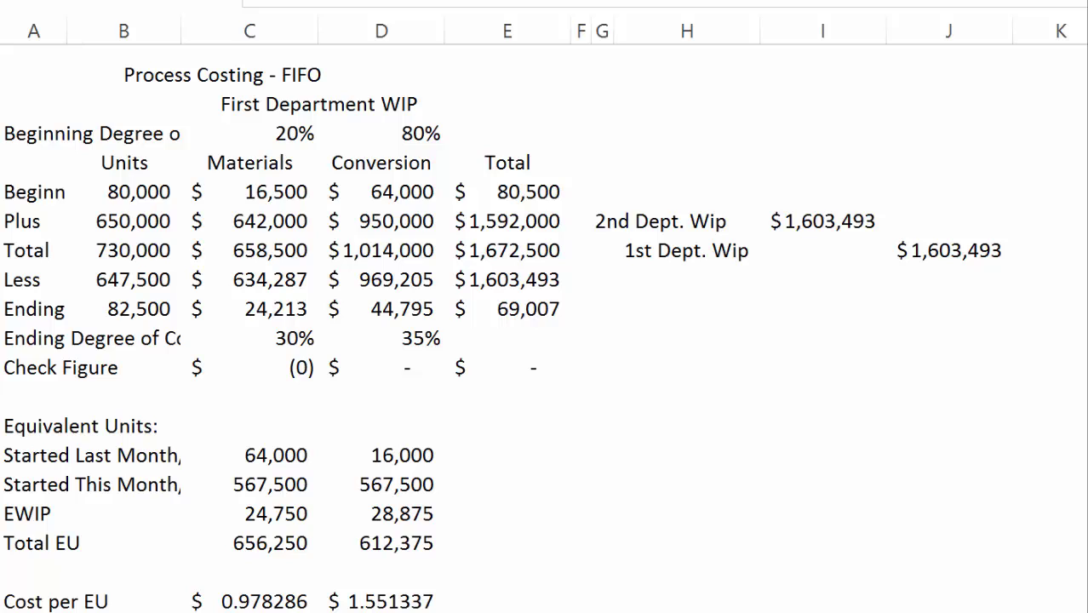
Calculate the cost per unit transferred out in H9 with +E8/B8, dividing the total Less cost by the Less units.
{"action": "left_click", "coordinate": [636, 308]}
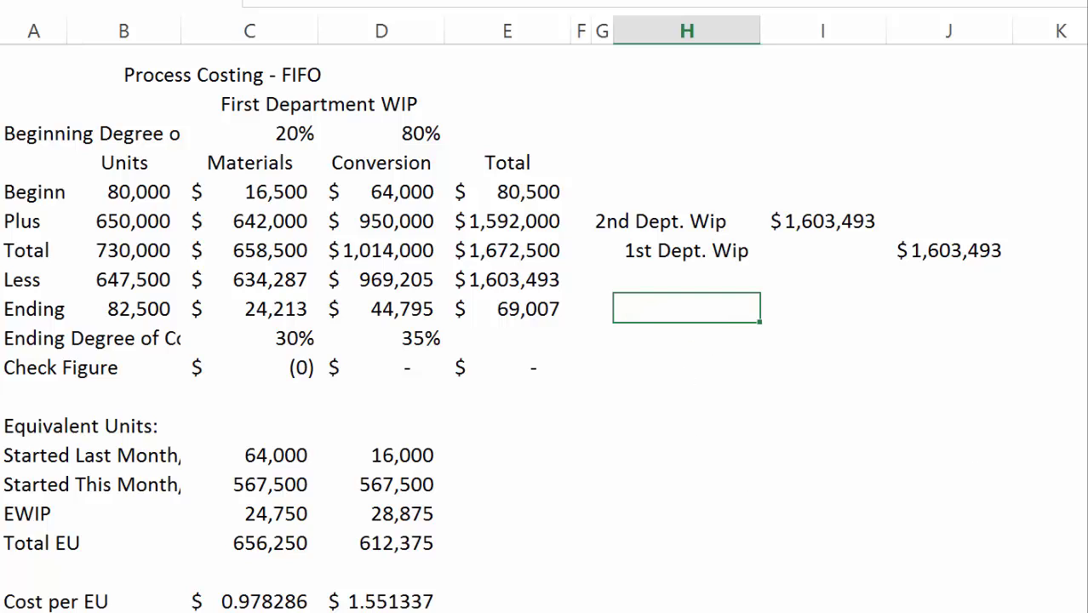
{"action": "type", "text": "+"}
{"action": "key", "text": "Up"}
{"action": "key", "text": "Up"}
{"action": "key", "text": "Down"}
{"action": "key", "text": "Left"}
{"action": "key", "text": "Left"}
{"action": "key", "text": "Left"}
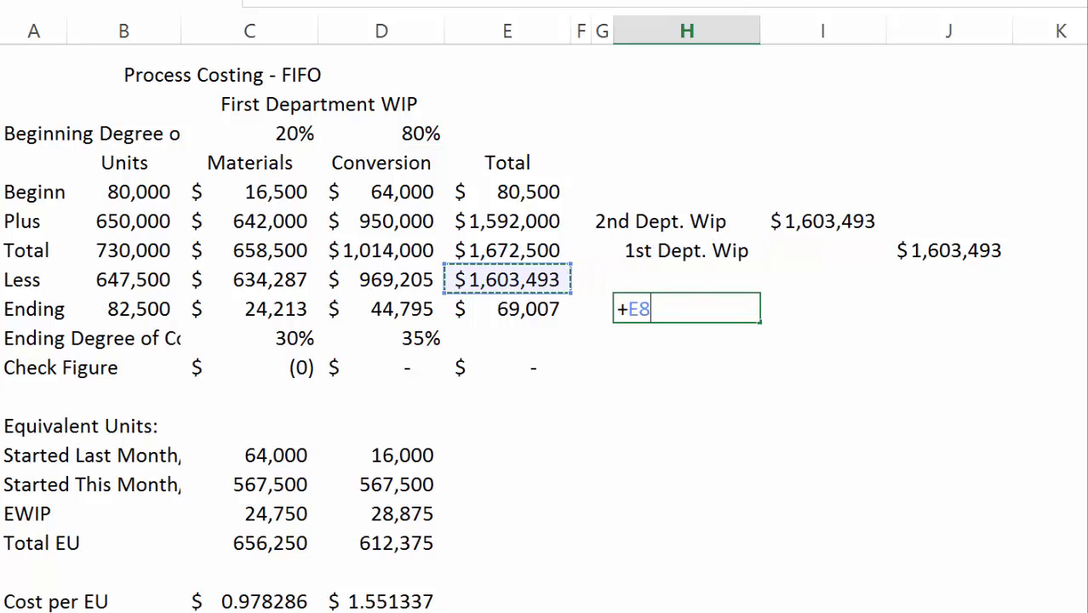
{"action": "type", "text": "/"}
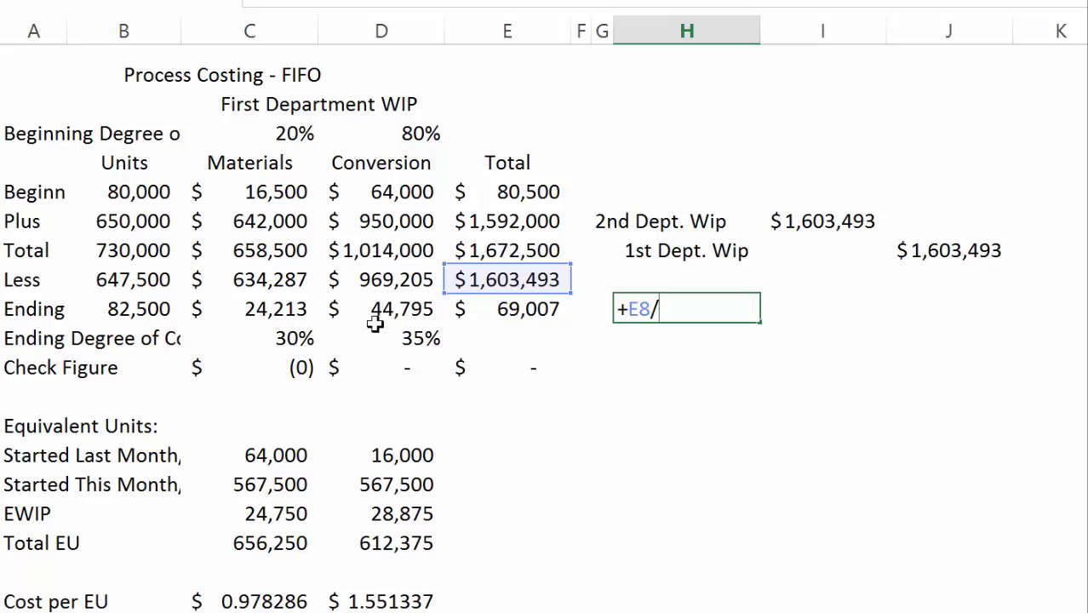
{"action": "left_click", "coordinate": [112, 281]}
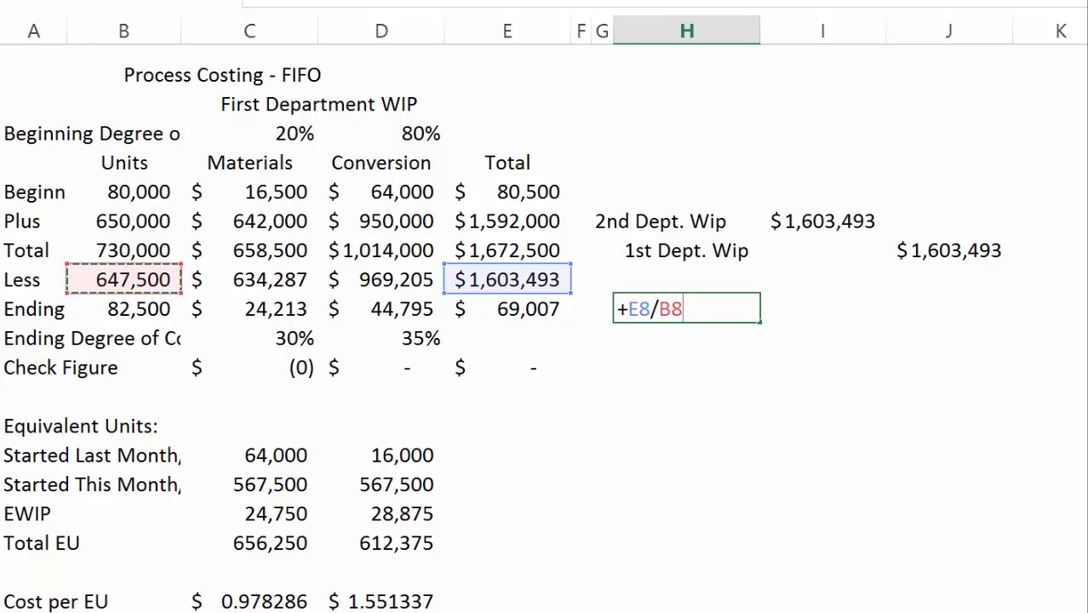
{"action": "key", "text": "Return"}
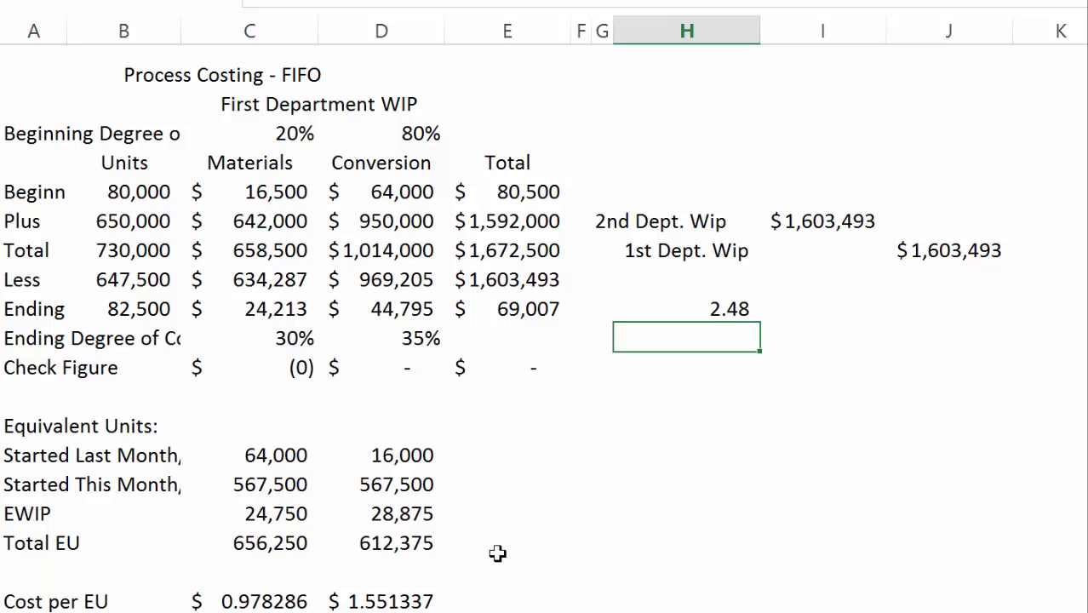
Try adding the materials and conversion Cost per EU in E19 with +C19+D19, and clear that cell.
{"action": "left_click", "coordinate": [496, 599]}
{"action": "type", "text": "+"}
{"action": "key", "text": "Left"}
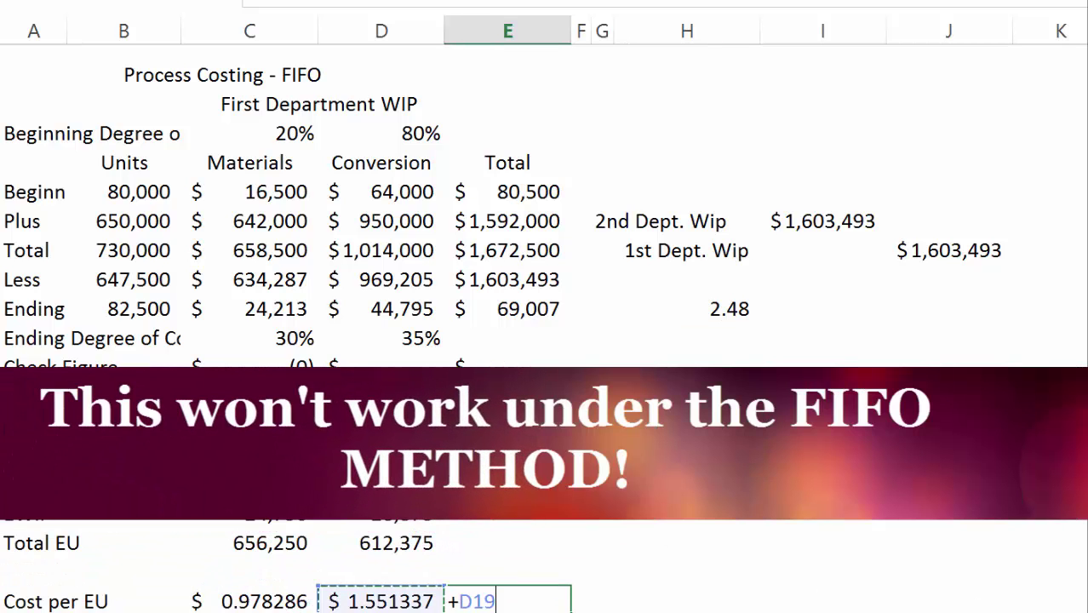
{"action": "key", "text": "Left"}
{"action": "type", "text": "+"}
{"action": "key", "text": "Left"}
{"action": "key", "text": "Return"}
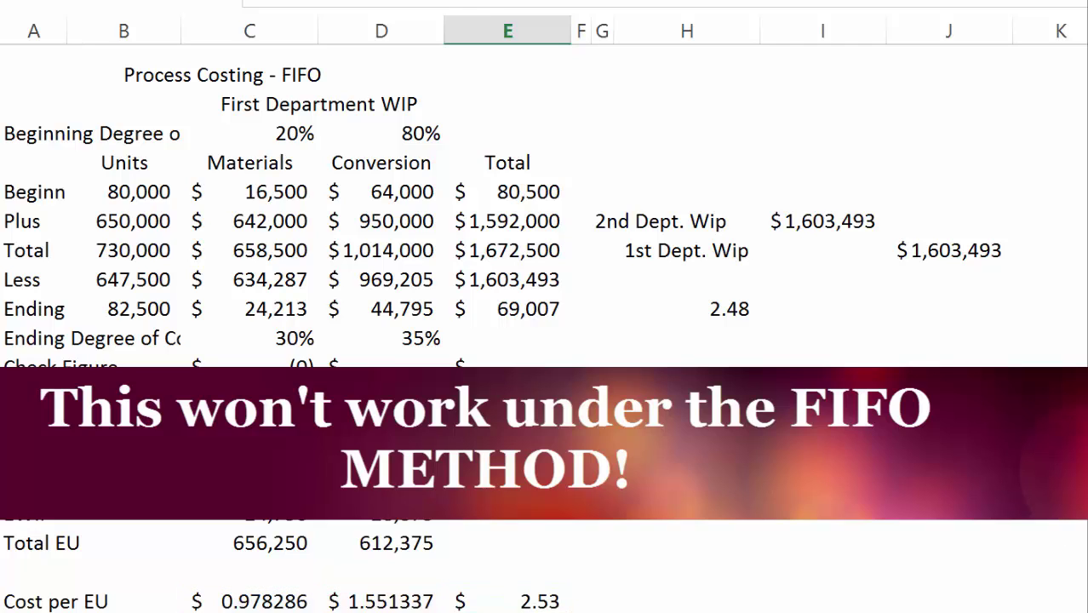
{"action": "key", "text": "Up"}
{"action": "key", "text": "Delete"}
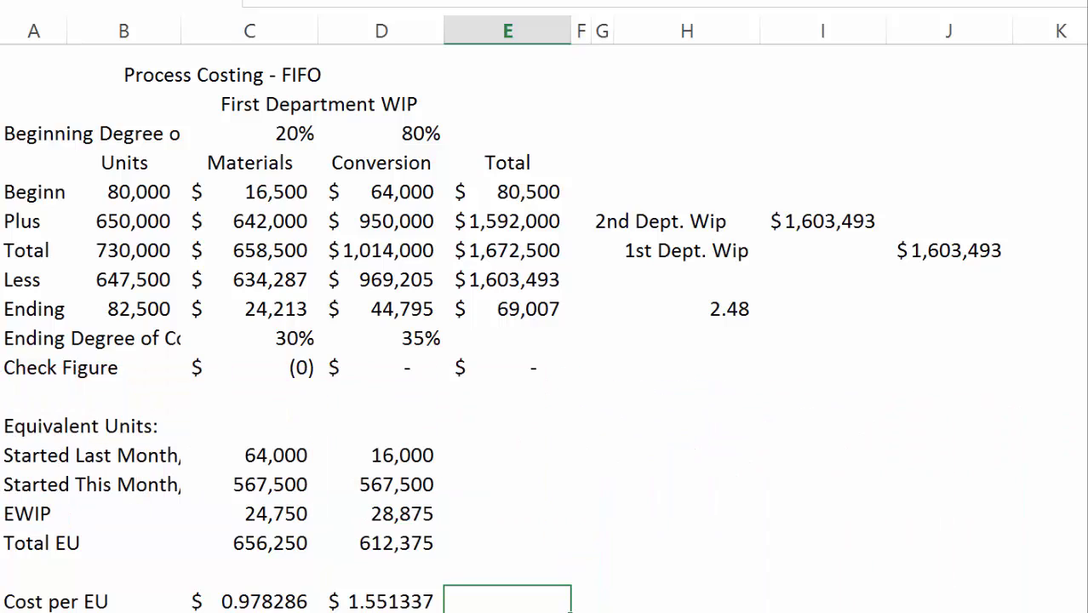
{"action": "left_click", "coordinate": [1085, 494]}
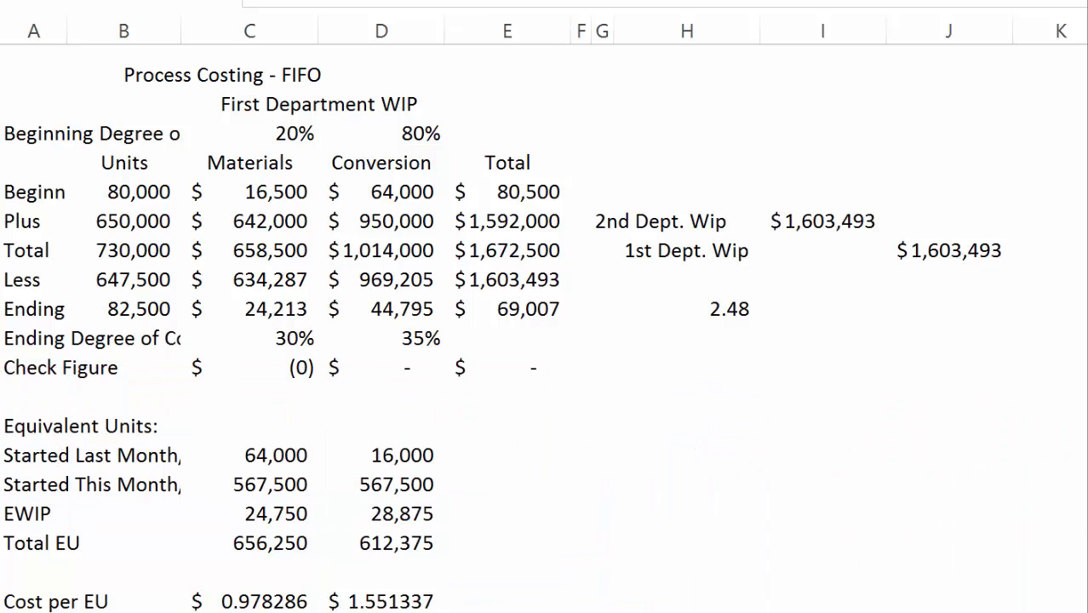